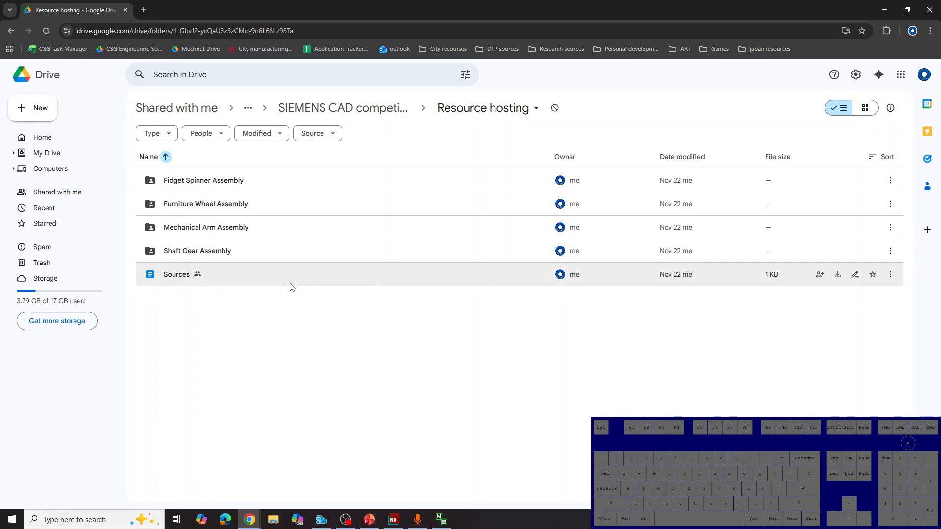
Open the Sources document to view the model credits and links, and return to the Resource hosting folder
double_click(181, 274)
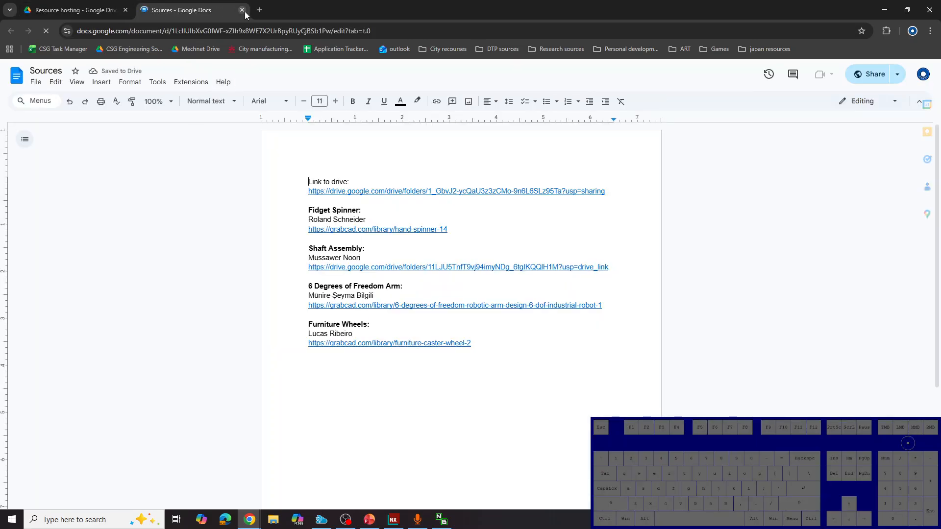
left_click(241, 10)
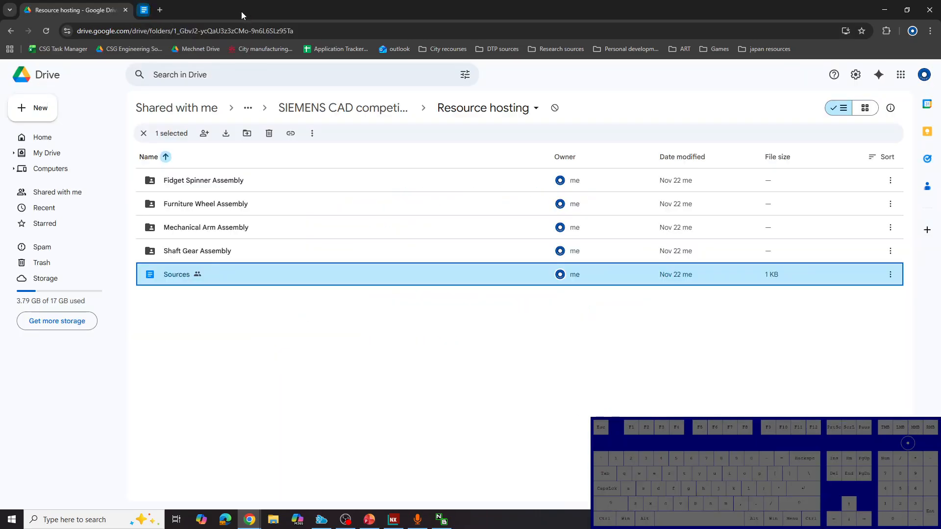
left_click(301, 378)
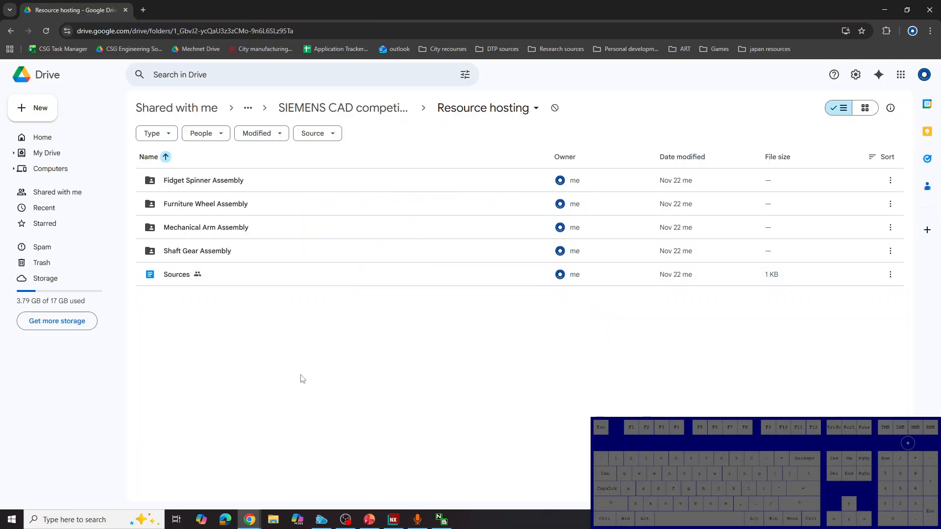
Open the Fidget Spinner Assembly folder and look over the part files it contains
double_click(214, 184)
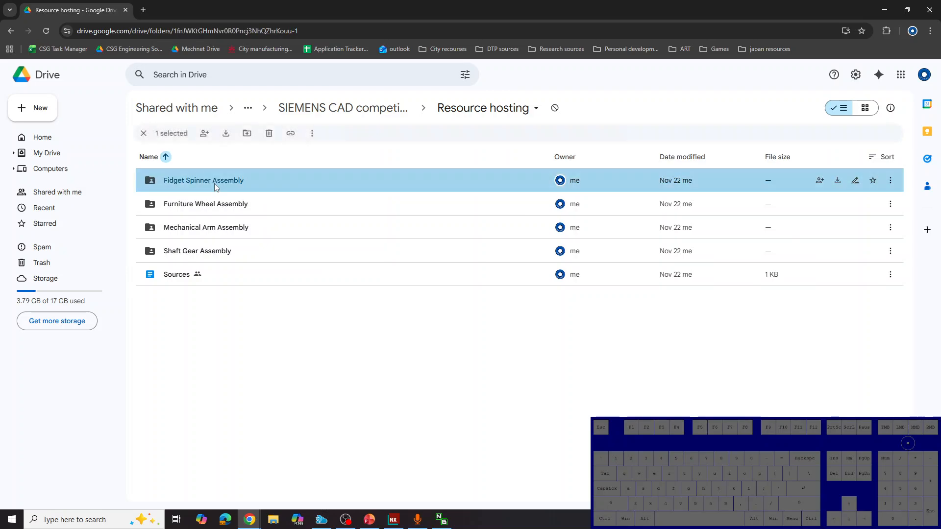
left_click_drag(312, 361, 293, 181)
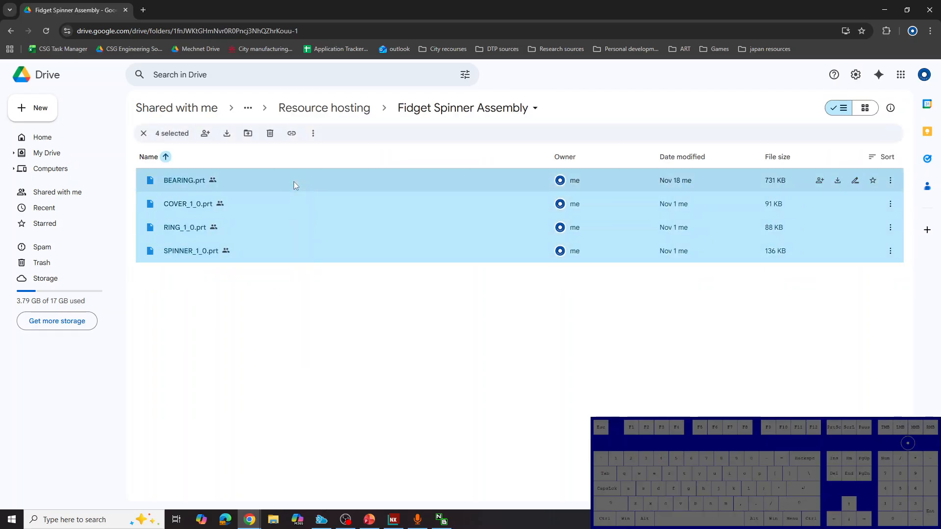
left_click(397, 370)
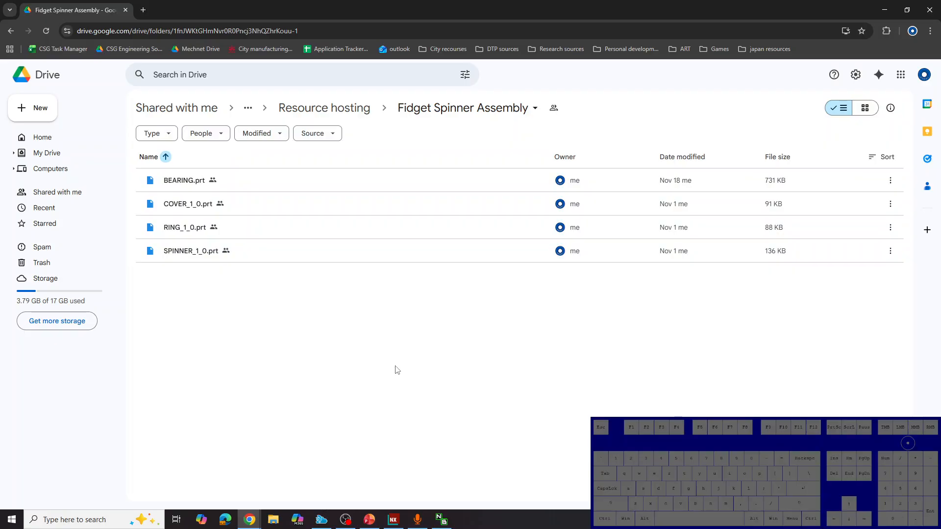
Switch to NX, open the recent fidget spinner.prt, and play its assembly sequence forward and backward
left_click(392, 520)
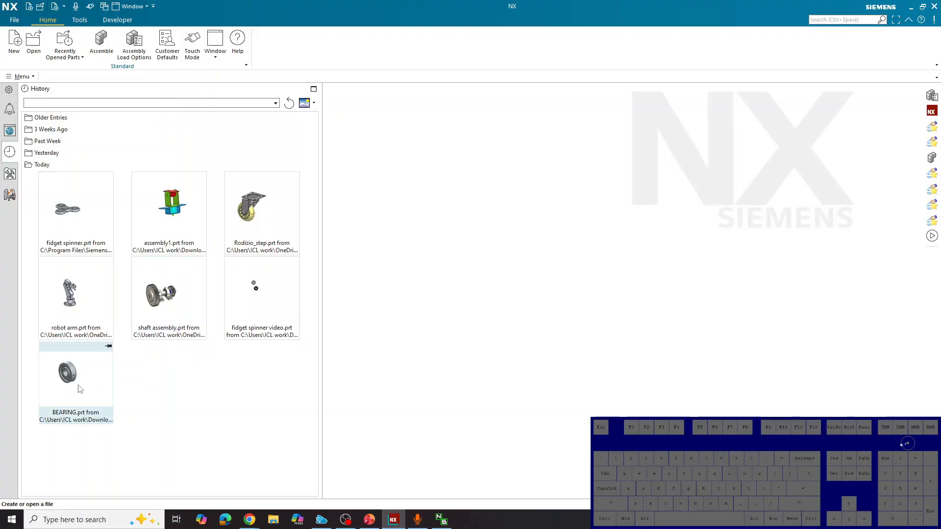
left_click(81, 225)
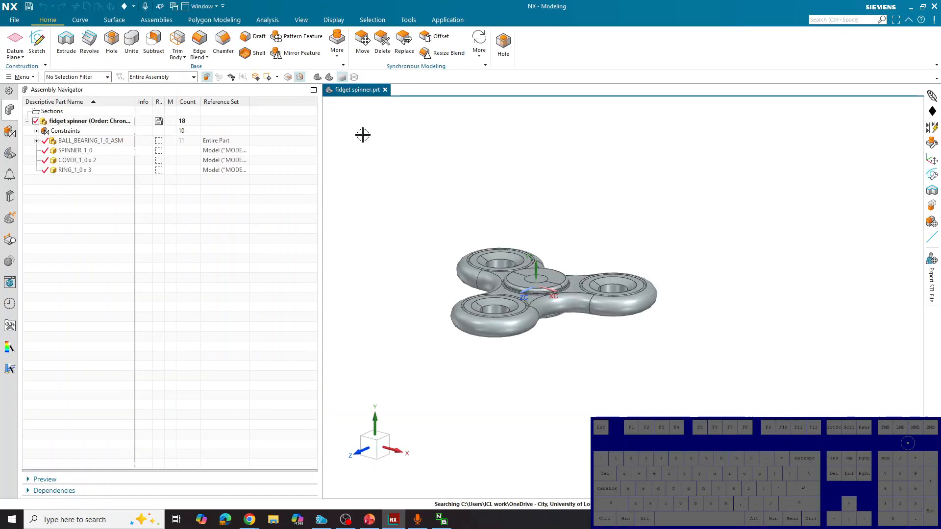
left_click(164, 21)
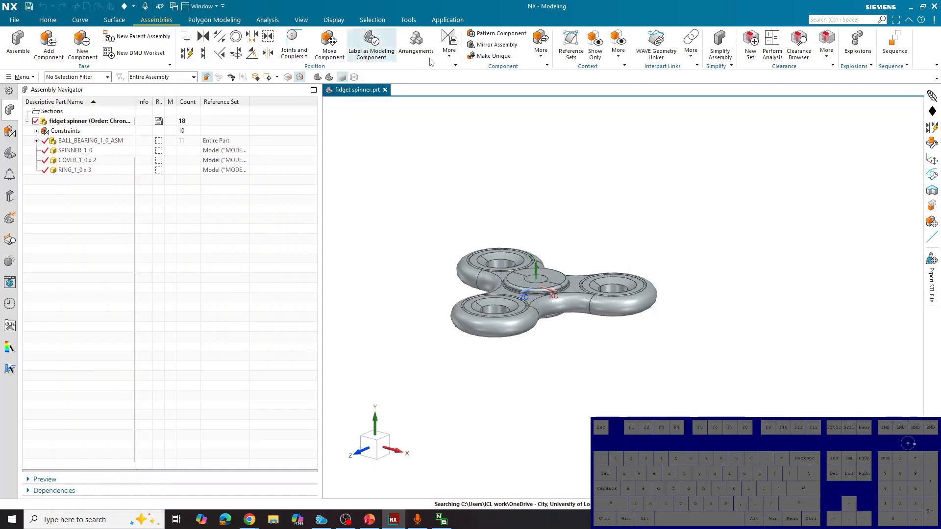
left_click(894, 47)
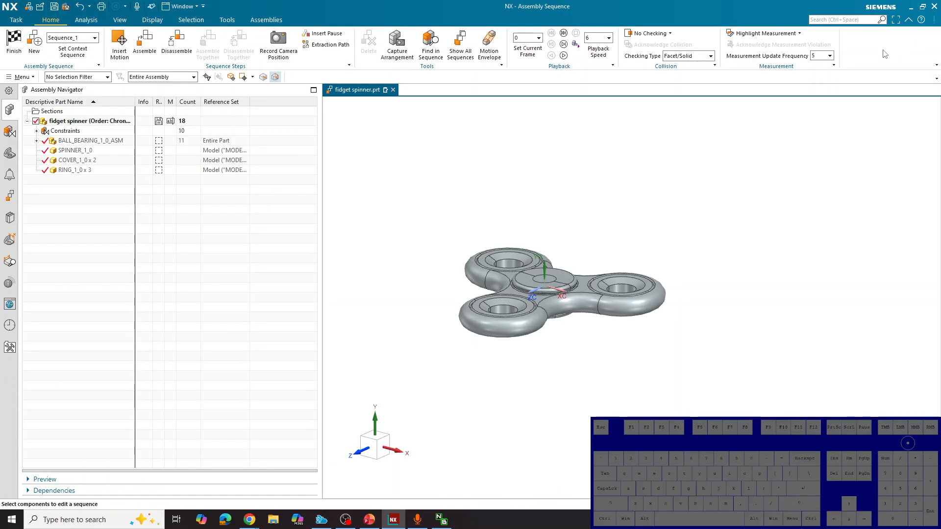
left_click(564, 55)
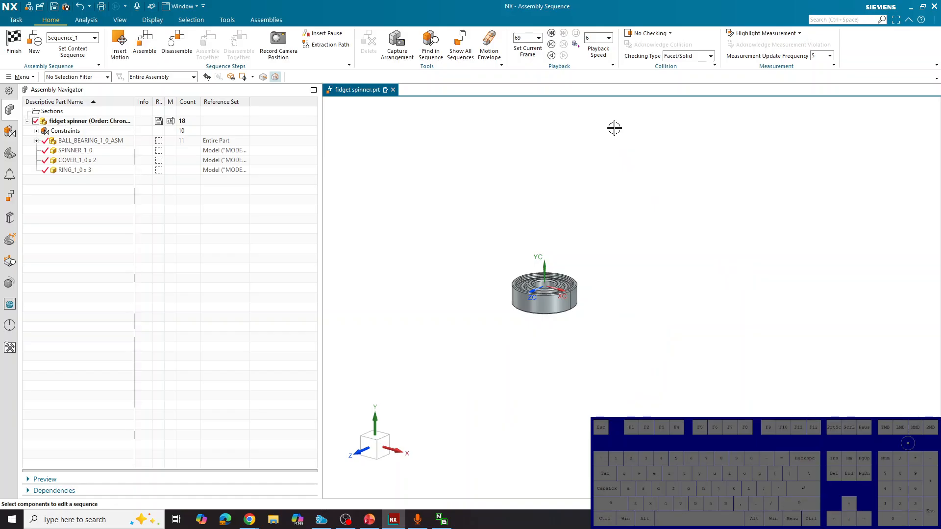
left_click(551, 56)
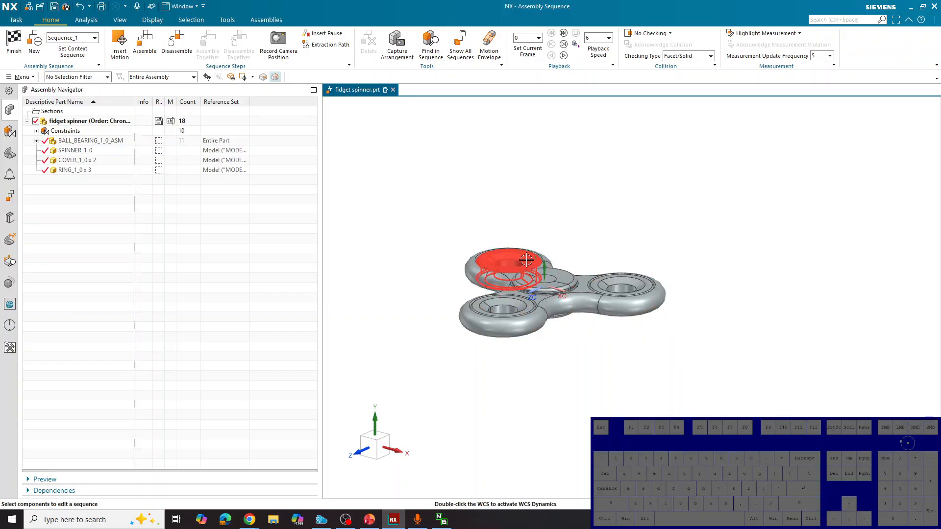
Finish the assembly sequence task and close fidget spinner.prt without saving
left_click(6, 51)
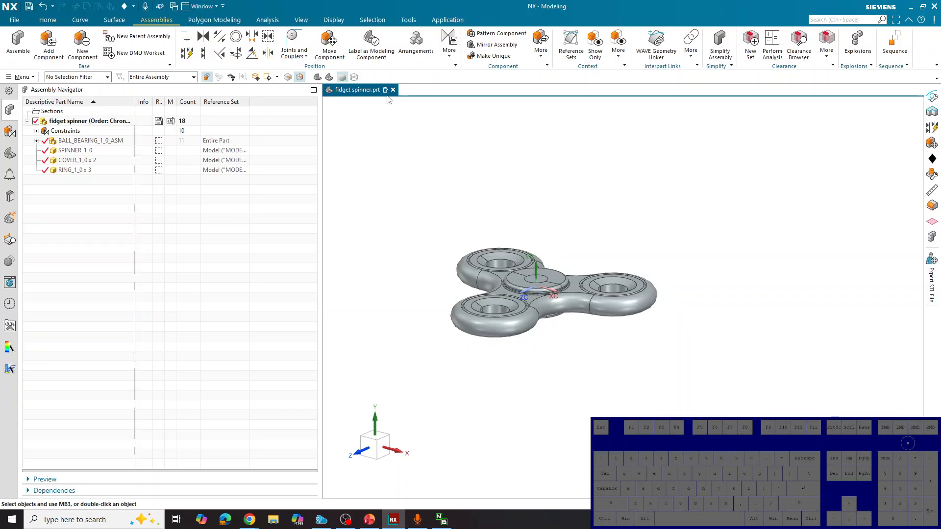
left_click(393, 90)
left_click(473, 271)
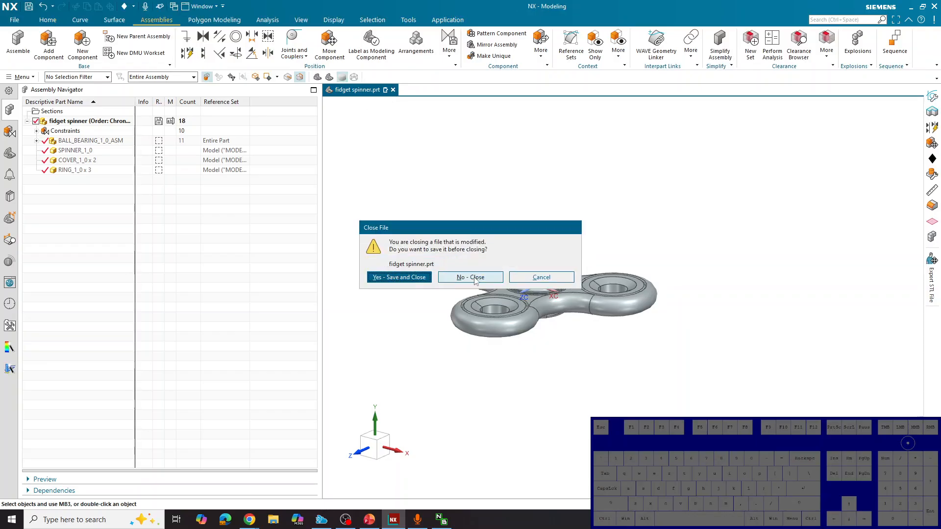
left_click(474, 276)
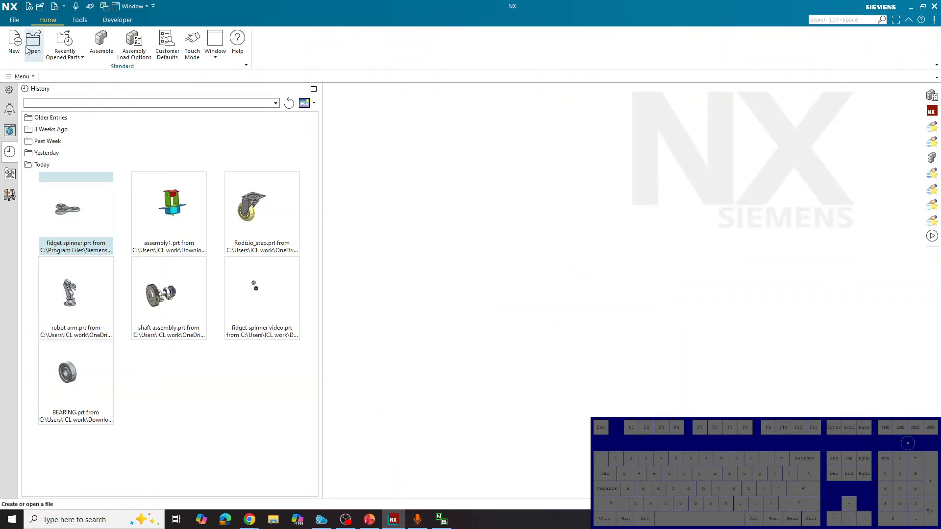
Create a new millimetre assembly file named "fidget spinner video" in the drive-download folder, dismissing the initial Assemble dialog
left_click(14, 44)
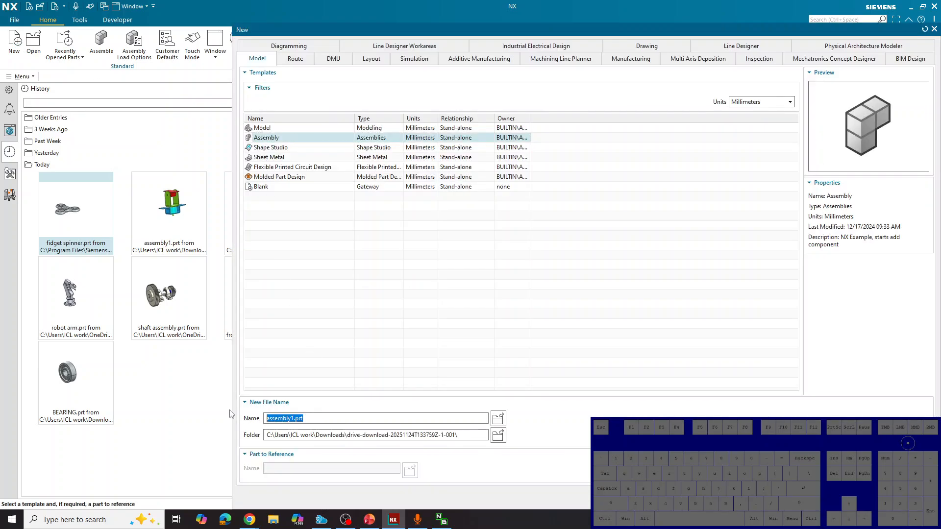
type("fidget spin")
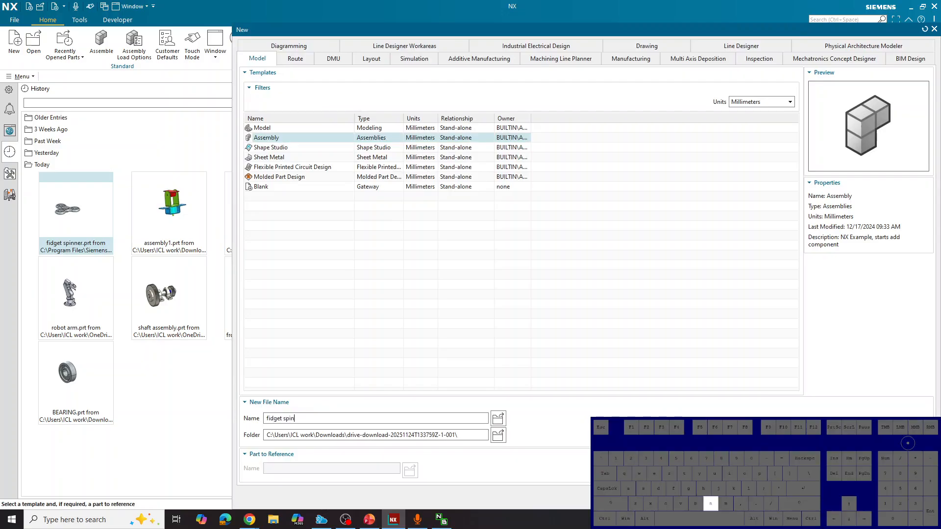
type("ner video")
left_click_drag(463, 435, 260, 435)
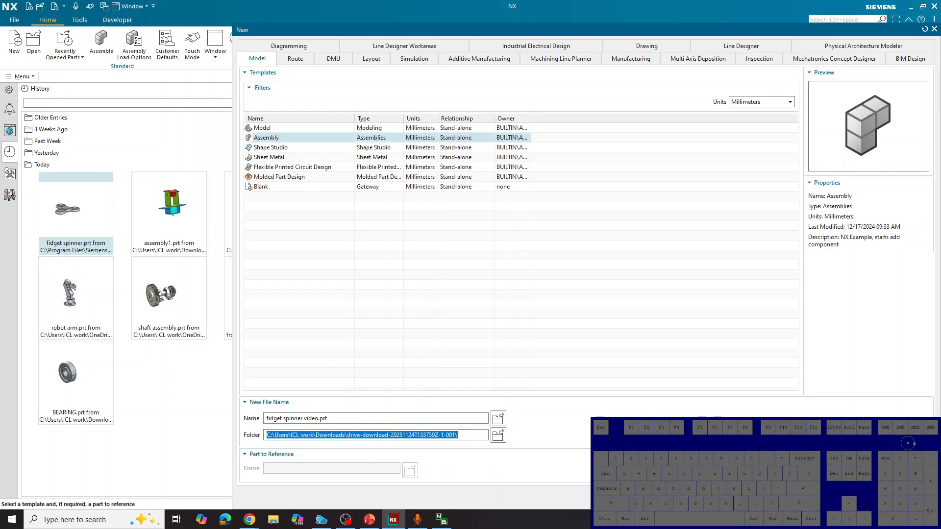
left_click(882, 497)
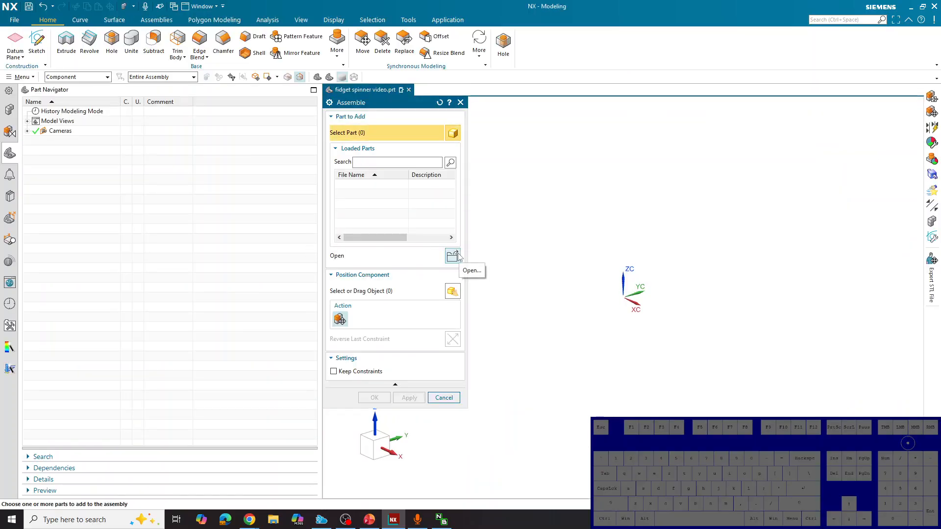
left_click(444, 397)
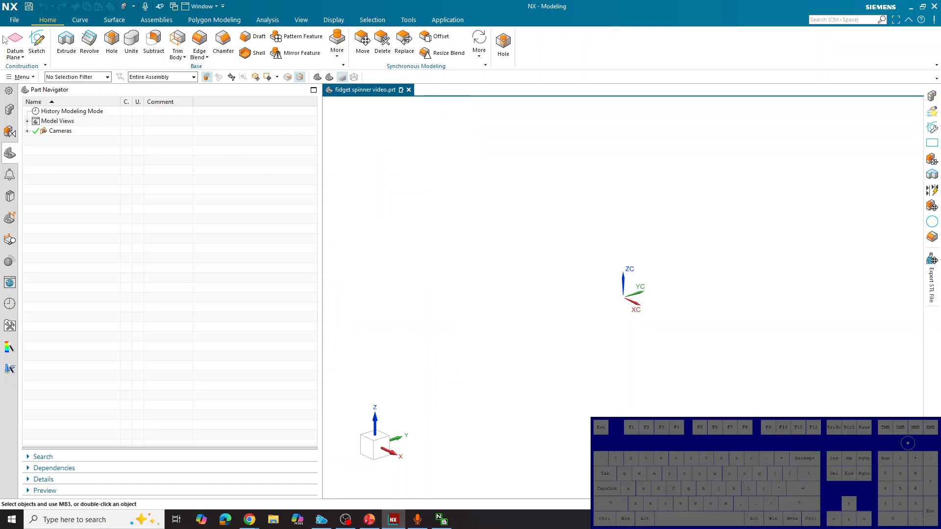
Open BEARING.prt from the drive-download folder as a separate part
left_click(17, 21)
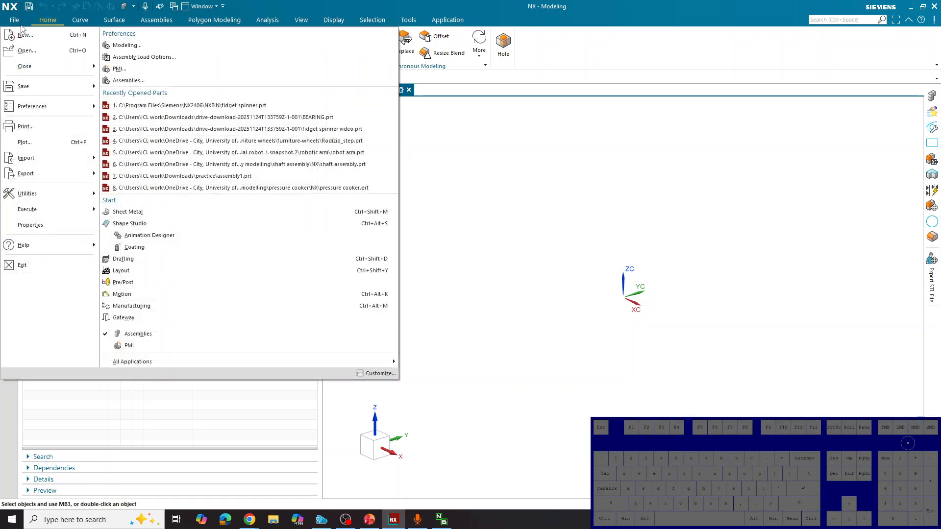
left_click(27, 50)
left_click(410, 190)
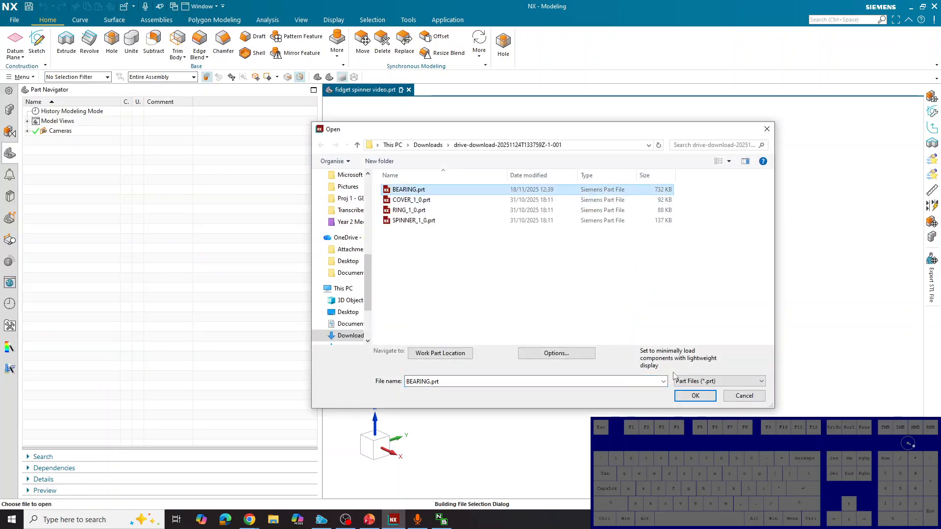
left_click(695, 395)
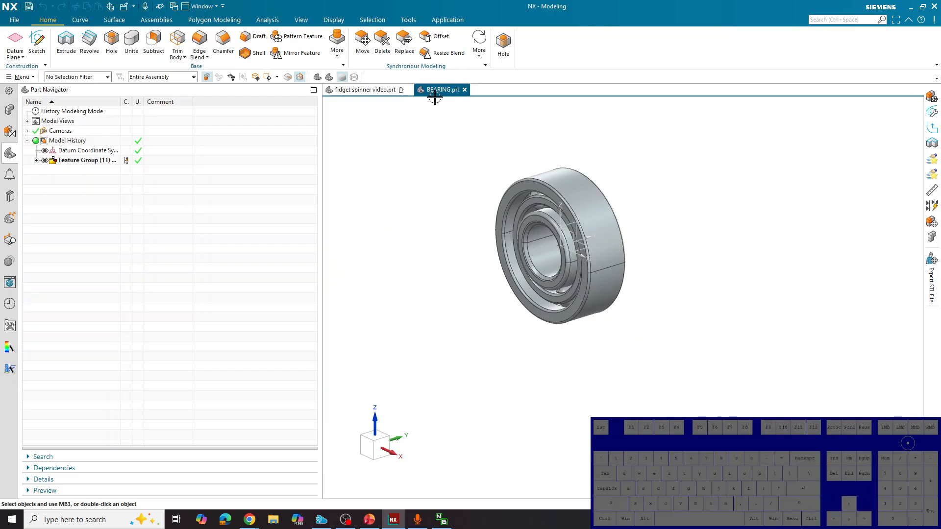
In the fidget spinner video assembly, start Add Component and load BEARING.prt, COVER_1_0.prt, RING_1_0.prt and SPINNER_1_0.prt
left_click(380, 93)
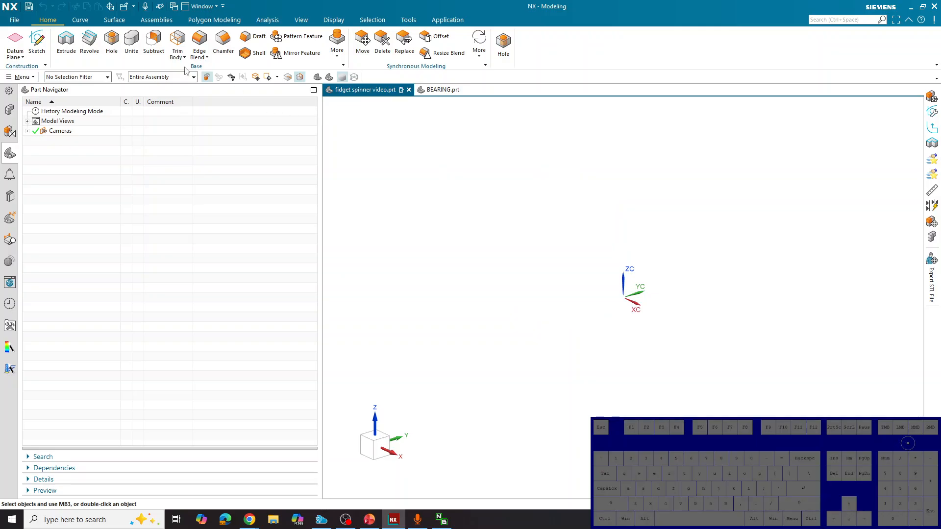
left_click(146, 21)
left_click(43, 52)
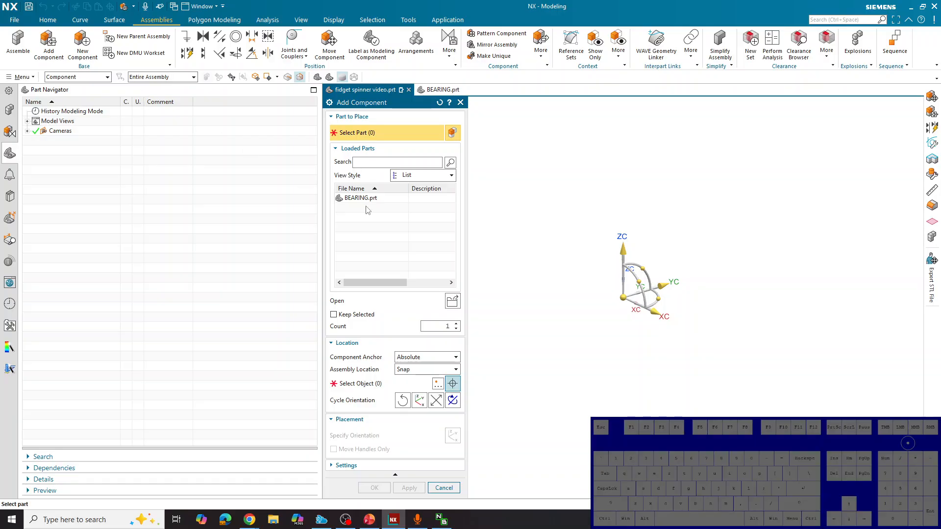
mouse_move(368, 202)
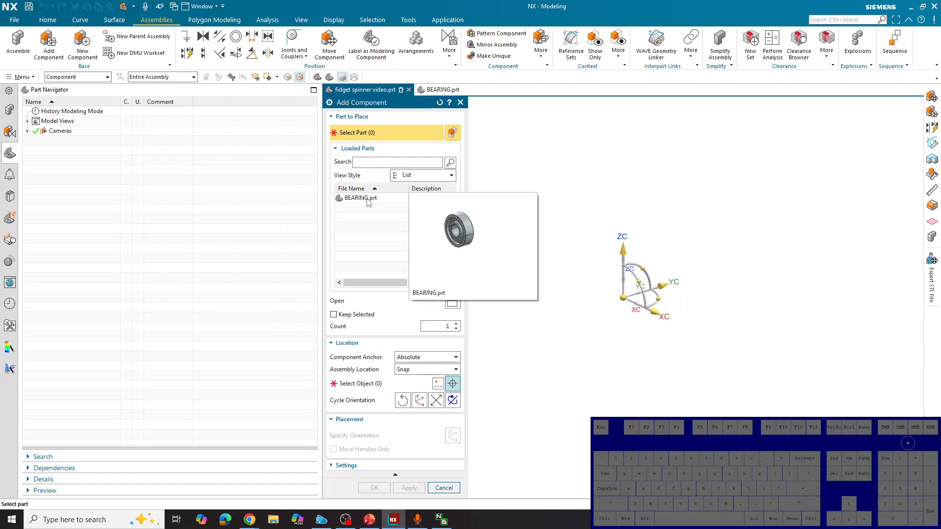
left_click(448, 303)
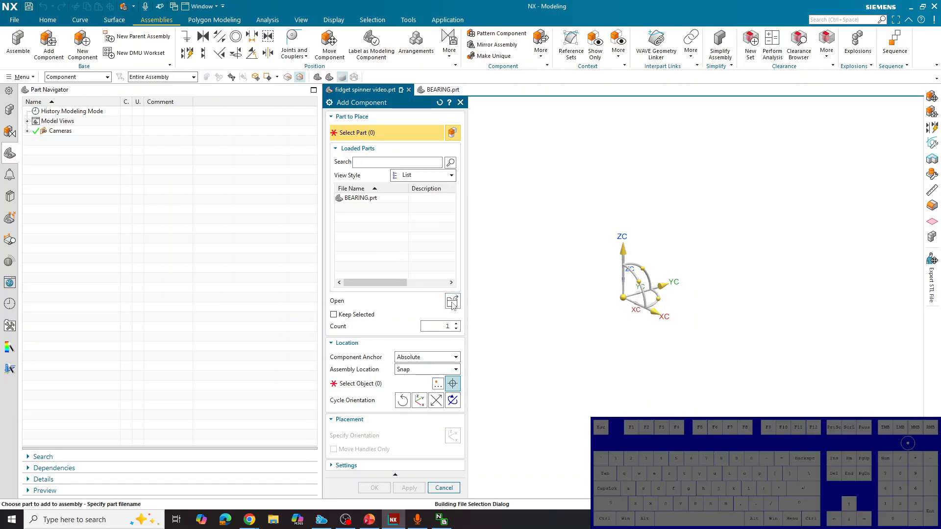
left_click_drag(459, 259, 451, 186)
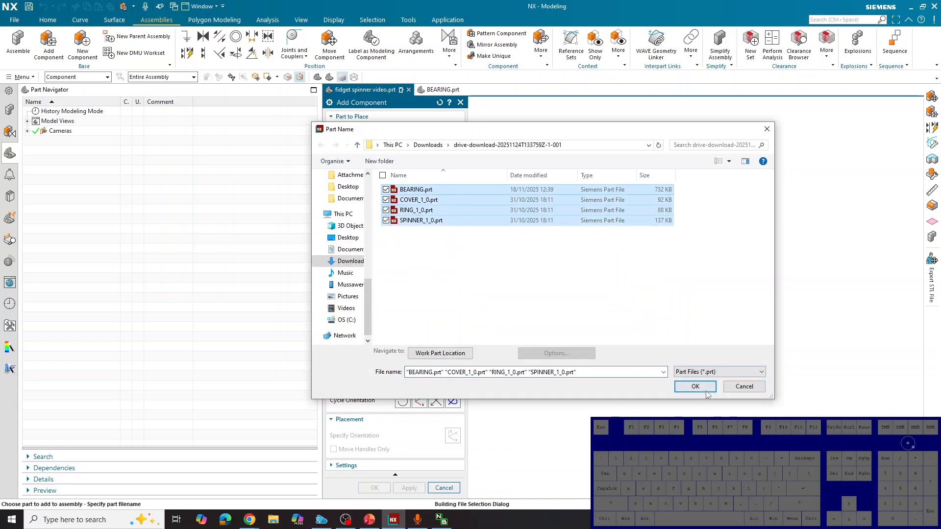
left_click(705, 391)
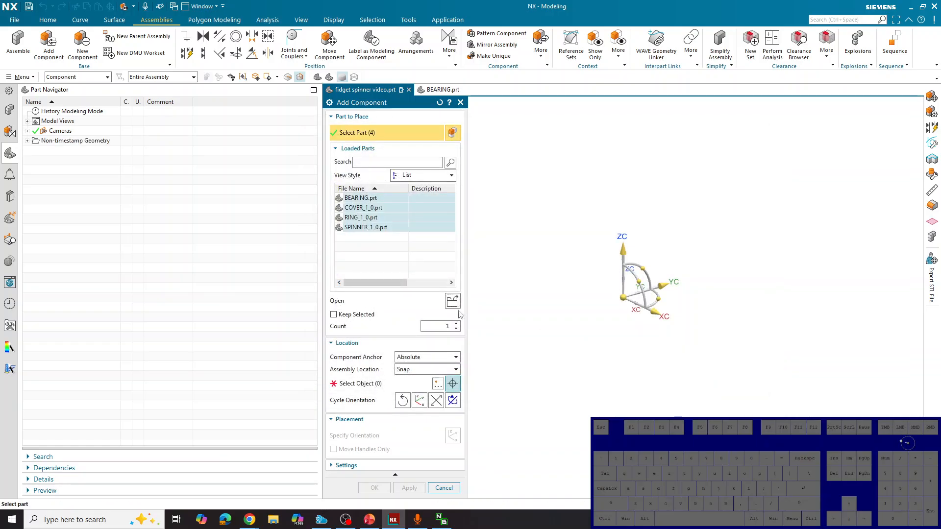
Select all four loaded parts and add one of each to the assembly, placed together in empty space away from the origin
left_click(374, 200)
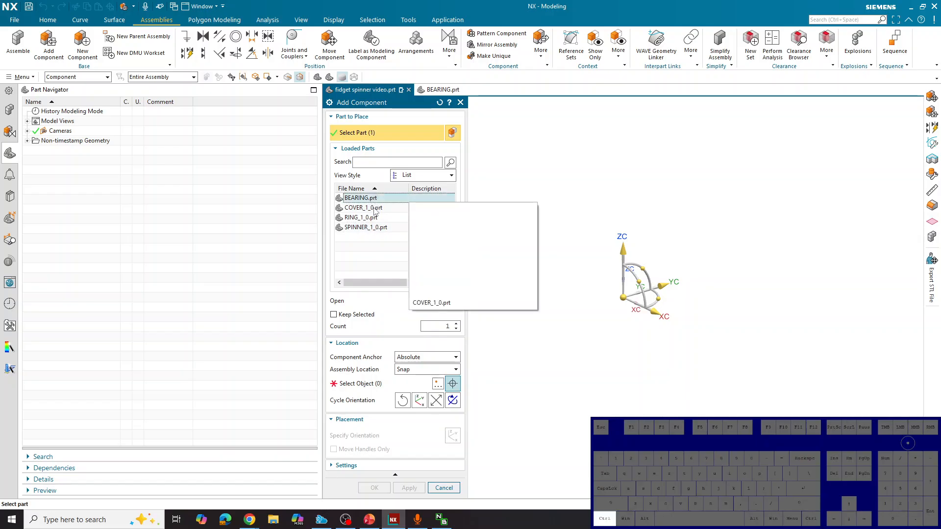
left_click(374, 209, "ctrl")
left_click(374, 218, "ctrl")
left_click(374, 230, "ctrl")
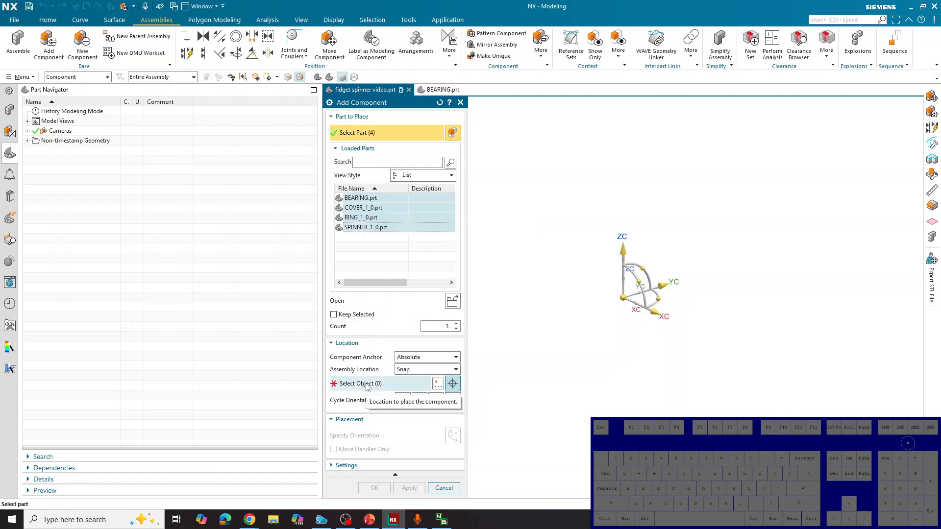
left_click(368, 386)
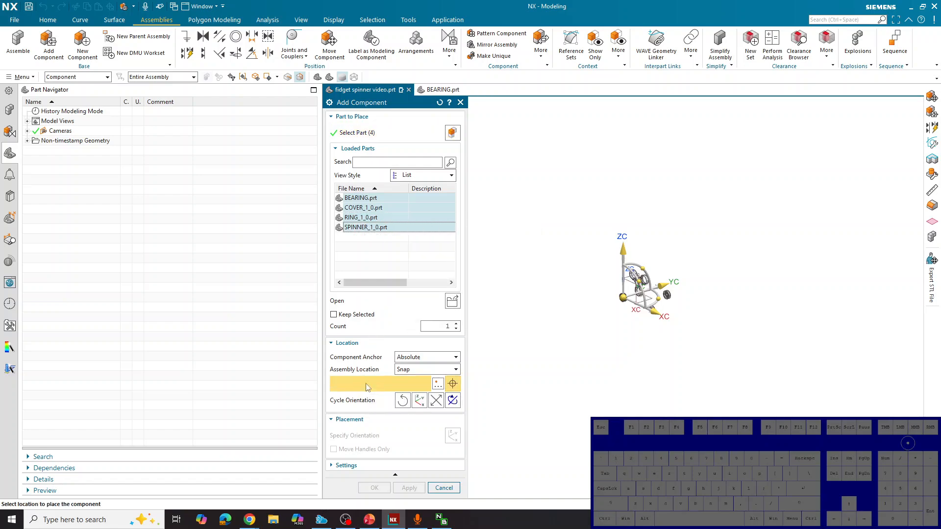
left_click(698, 234)
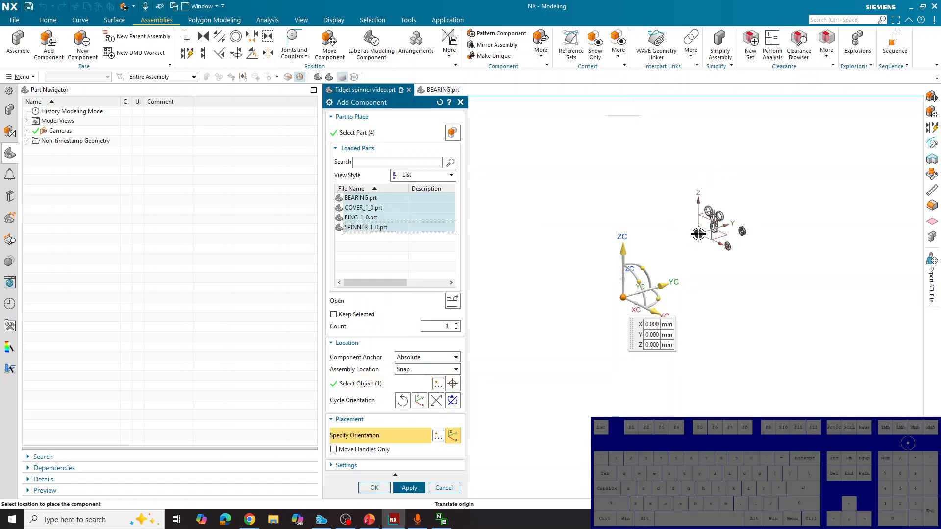
left_click(372, 488)
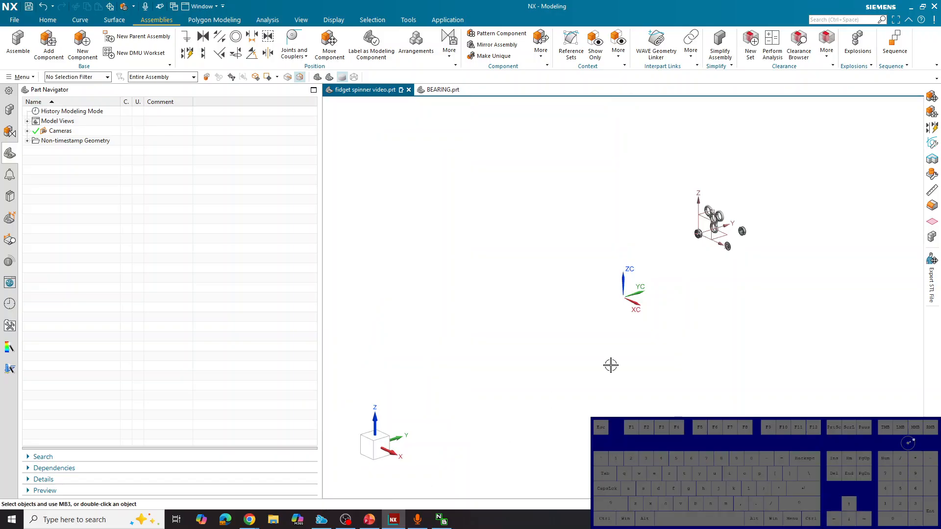
scroll(750, 210, "up", 2)
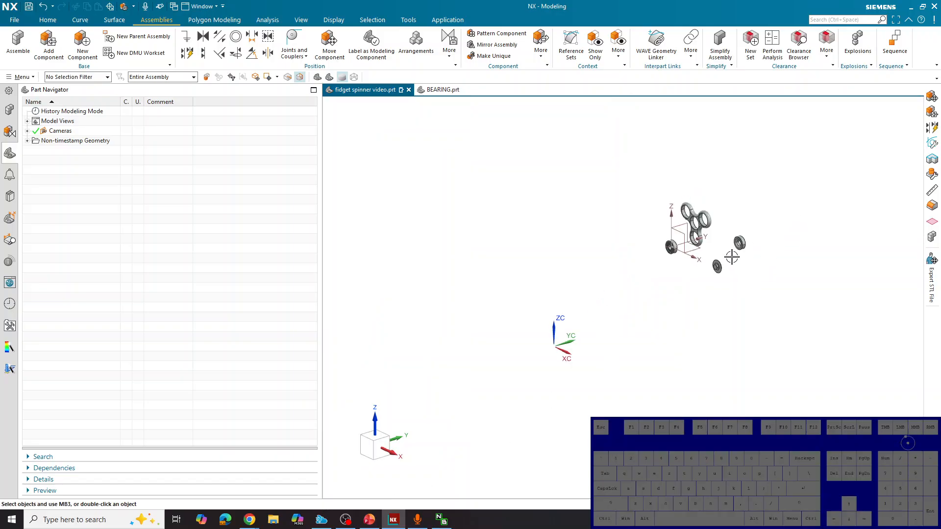
Add two more RING_1_0 components to the assembly, placed in empty space beside the existing ring
scroll(732, 258, "up", 1)
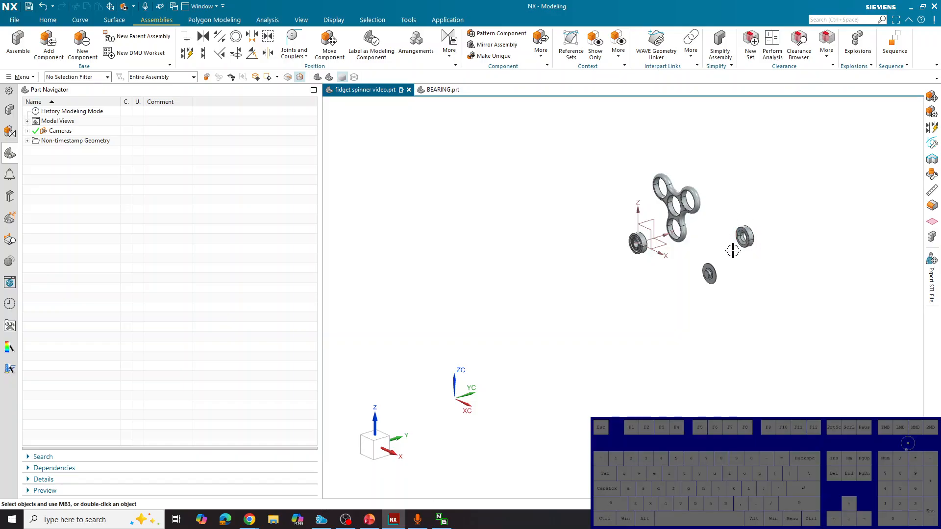
left_click(745, 239)
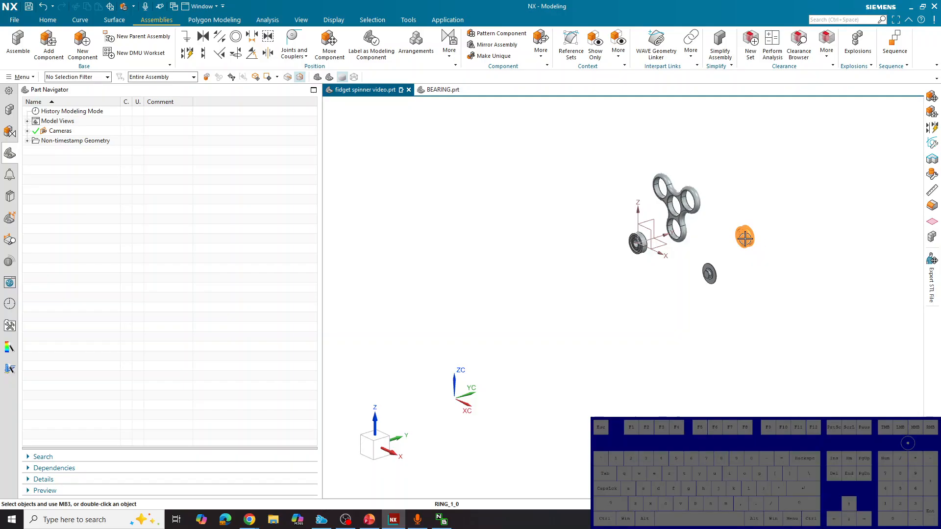
left_click(47, 46)
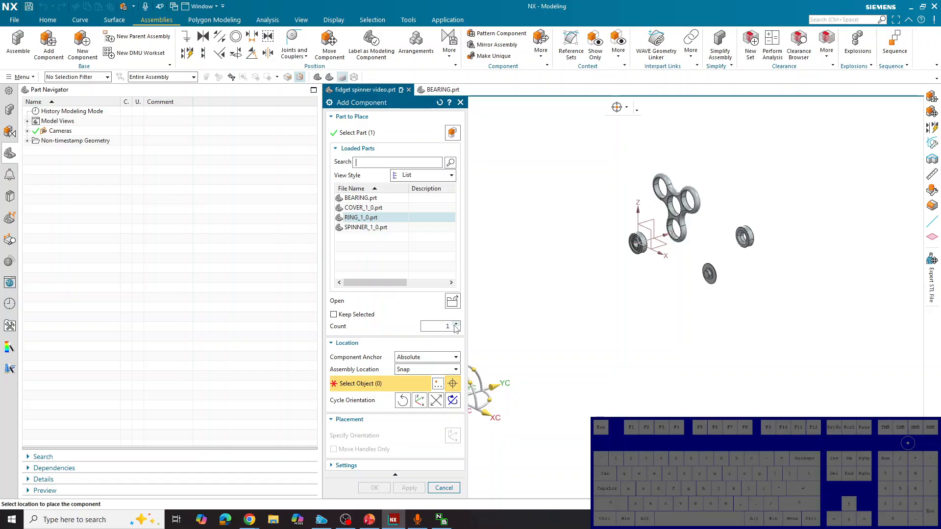
left_click(454, 325)
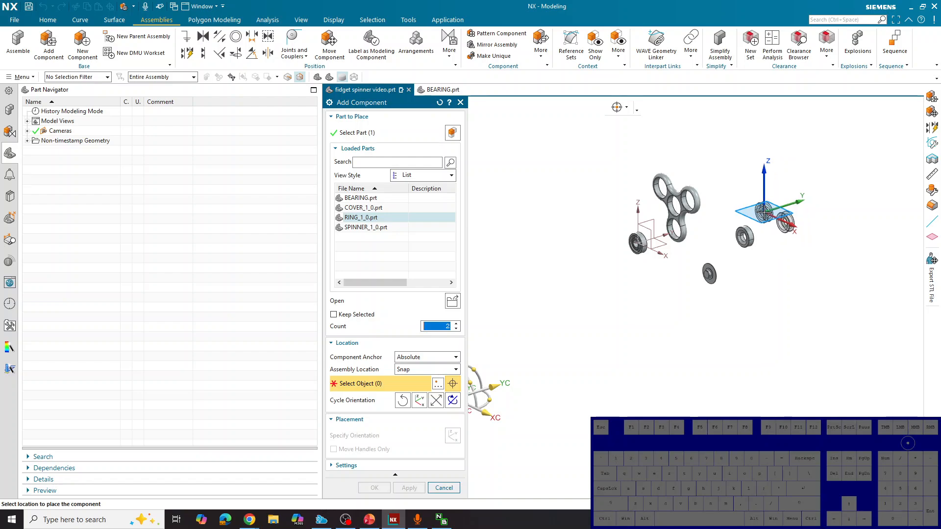
left_click(759, 213)
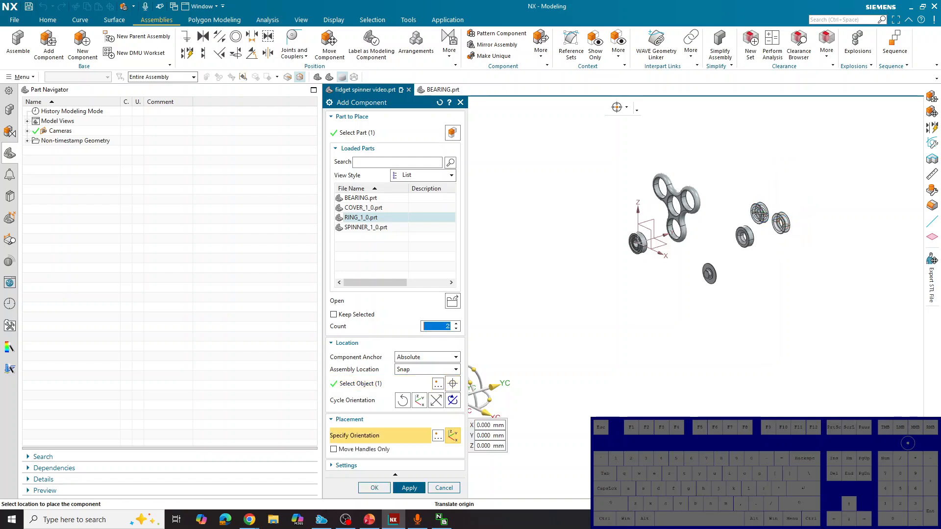
left_click(409, 488)
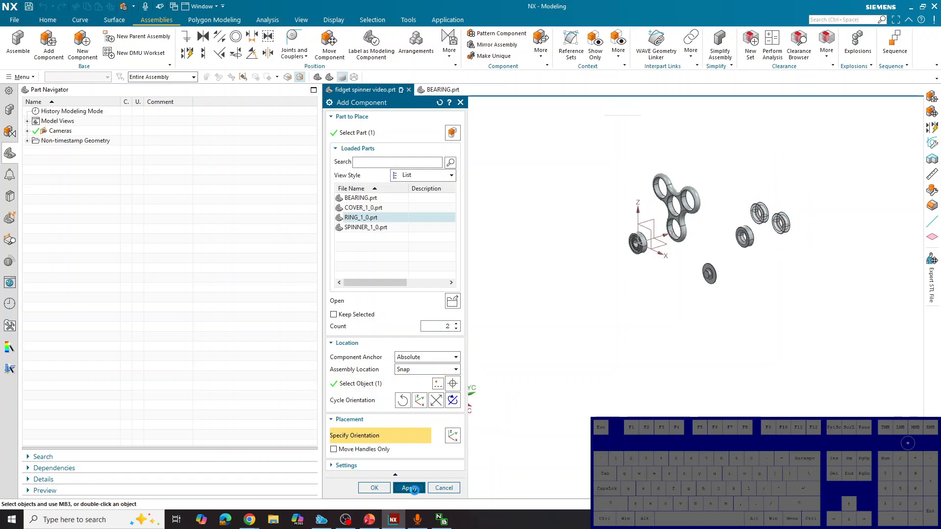
Add one more COVER_1_0 component in empty space beside the existing cover and finish adding components
left_click(708, 275)
left_click(456, 329)
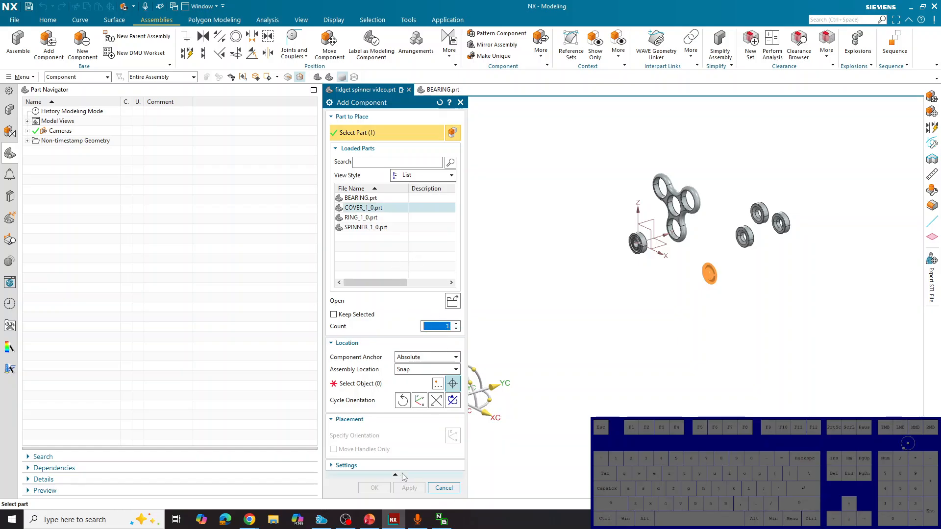
left_click(361, 385)
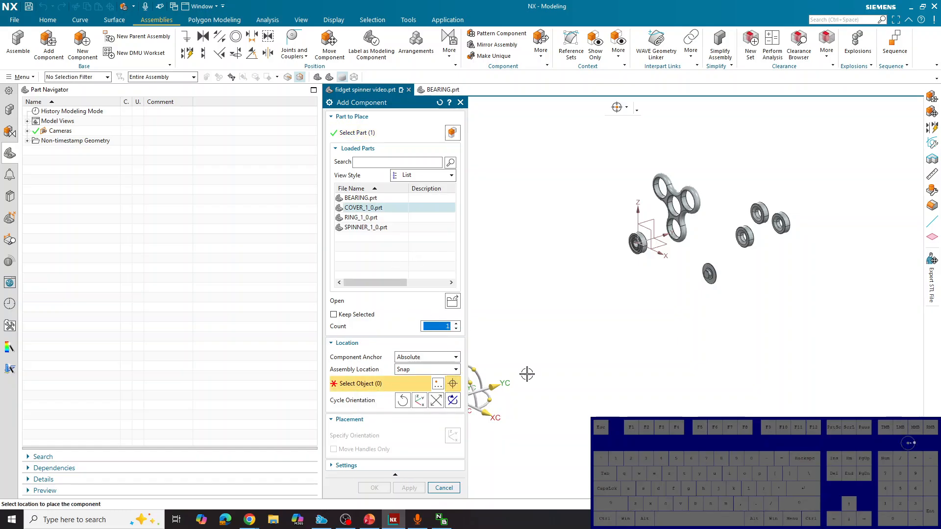
left_click(738, 290)
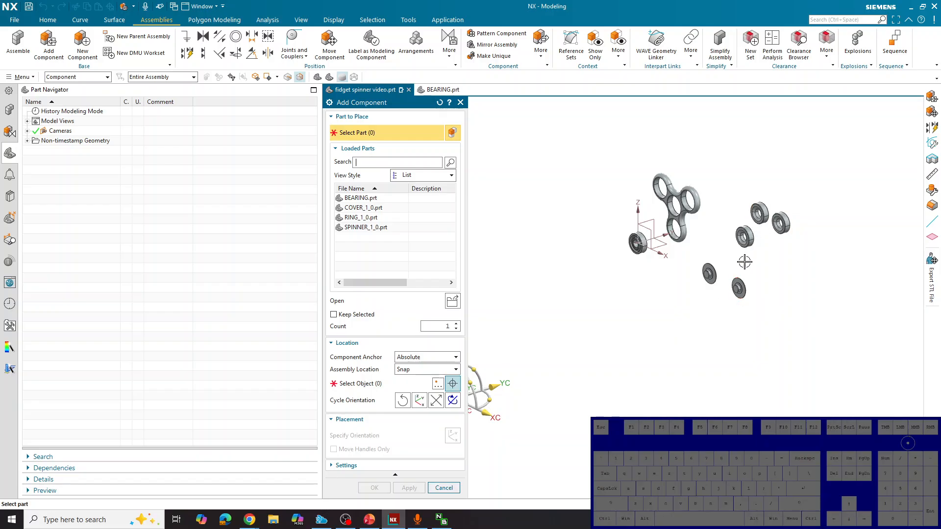
left_click(449, 487)
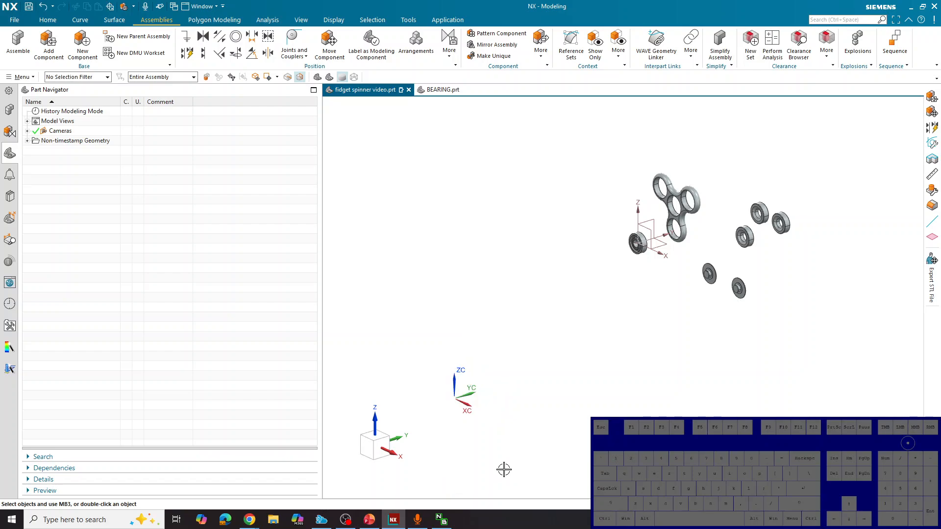
Show the assembly's component tree and highlight the RING_1_0 and COVER_1_0 instances in the model one group at a time
left_click(9, 111)
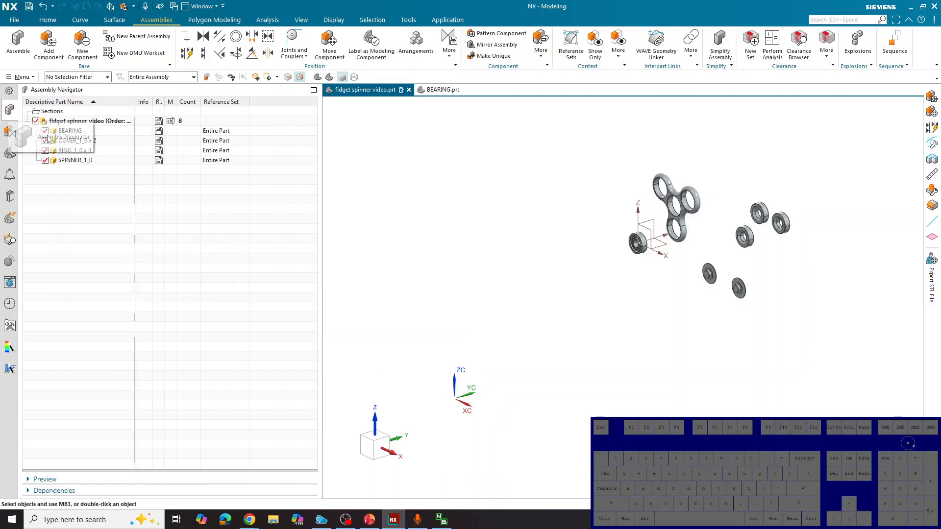
left_click(84, 150)
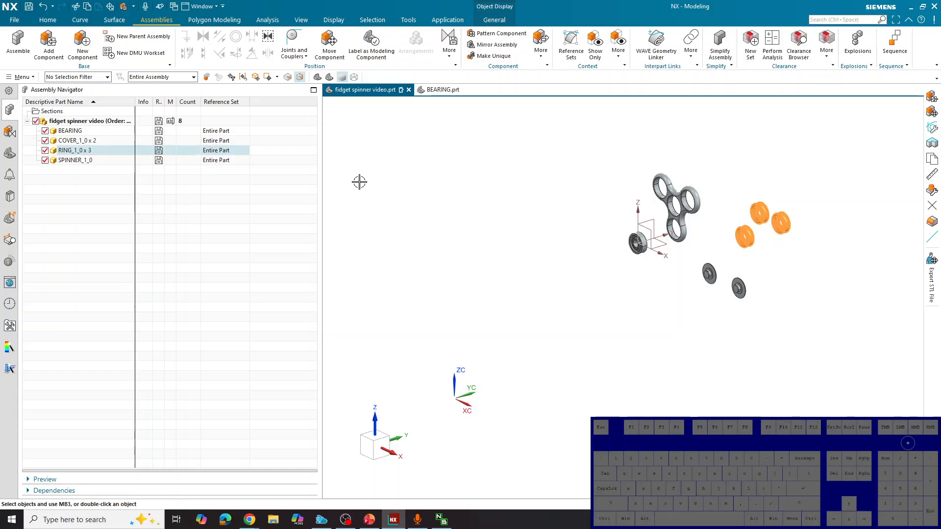
key("Escape")
left_click(90, 141)
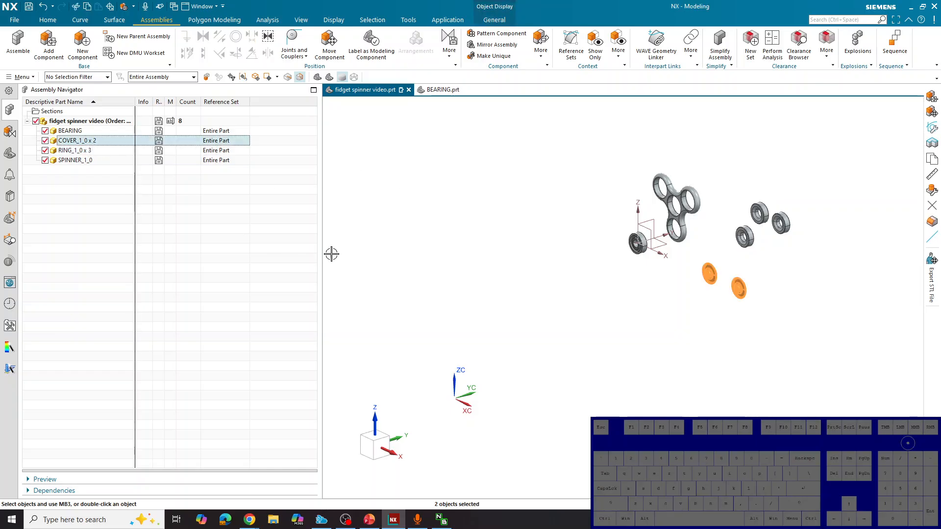
key("Escape")
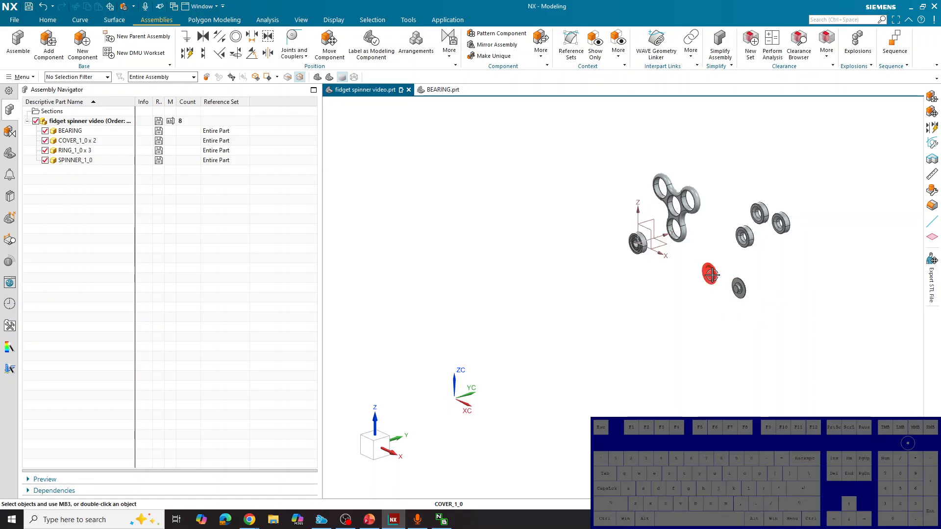
Unpack the grouped COVER_1_0 entry in the assembly tree and highlight each cover individually
left_click(81, 144)
right_click(82, 145)
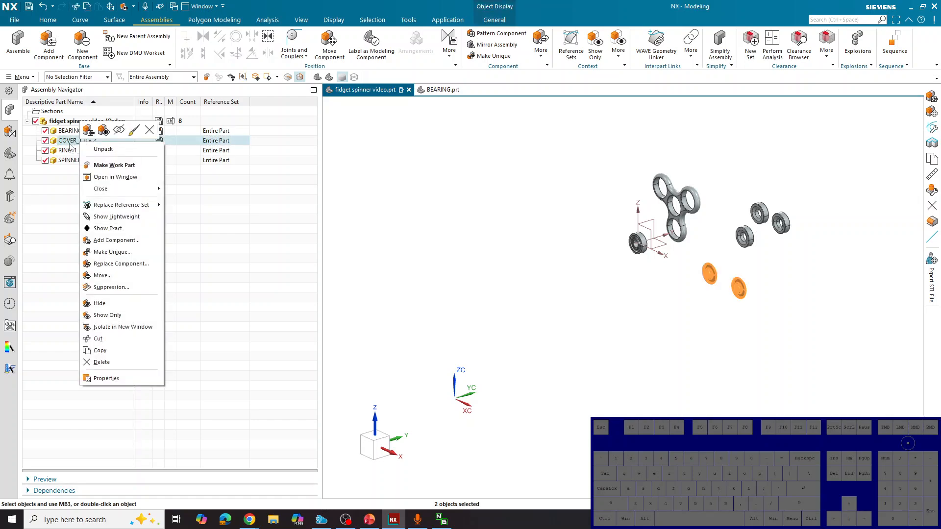
left_click(104, 149)
left_click(455, 207)
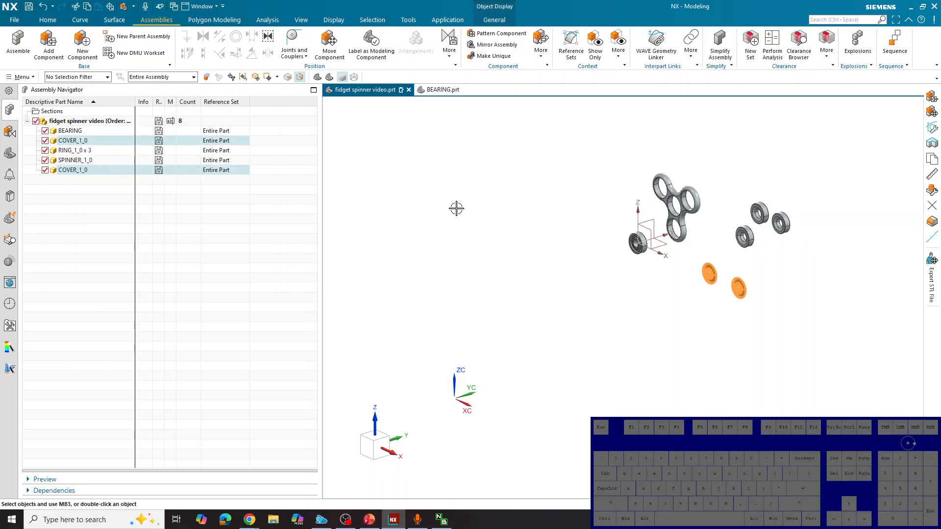
left_click(93, 171)
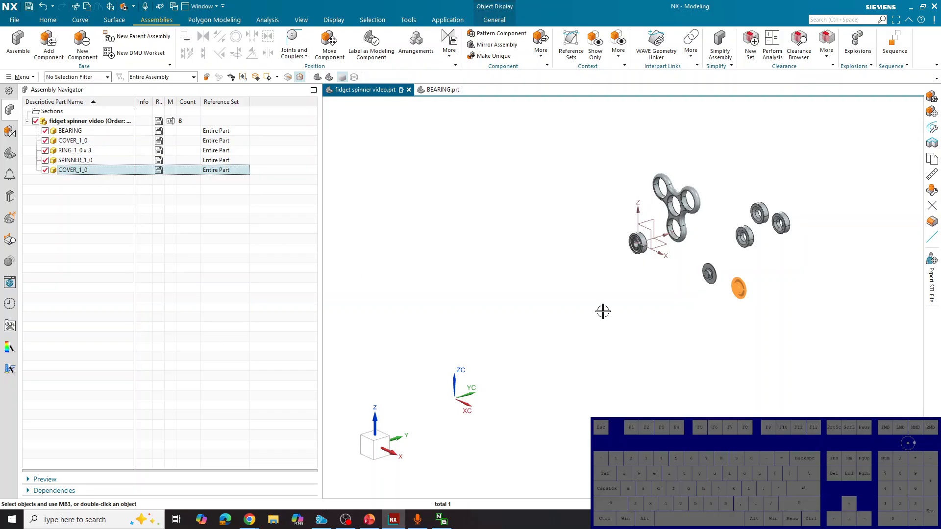
left_click(98, 142)
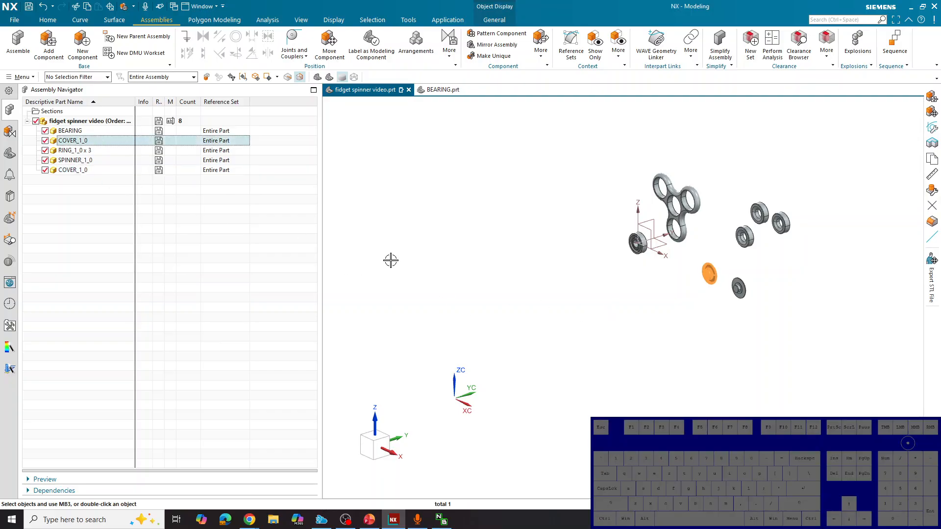
Pack the separate COVER_1_0 entries back into one grouped entry and clear the selection
right_click(105, 142)
left_click(119, 148)
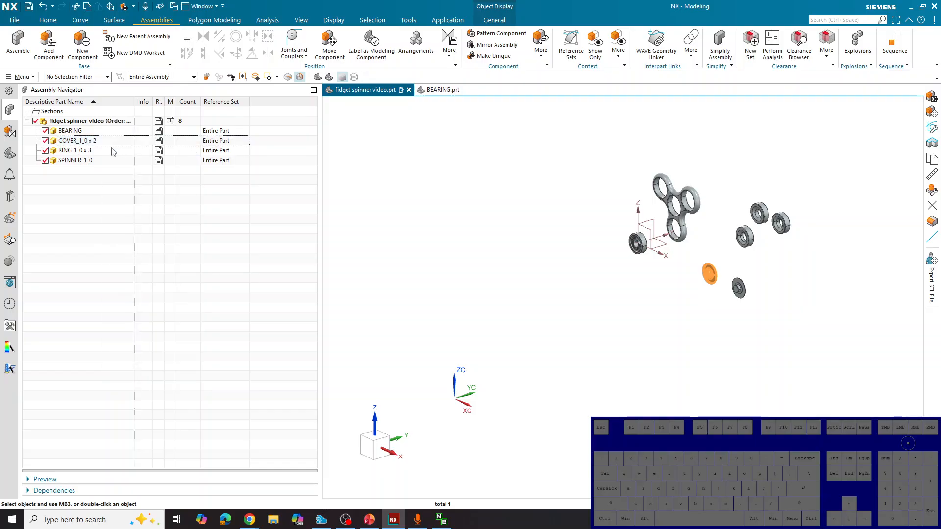
left_click(451, 265)
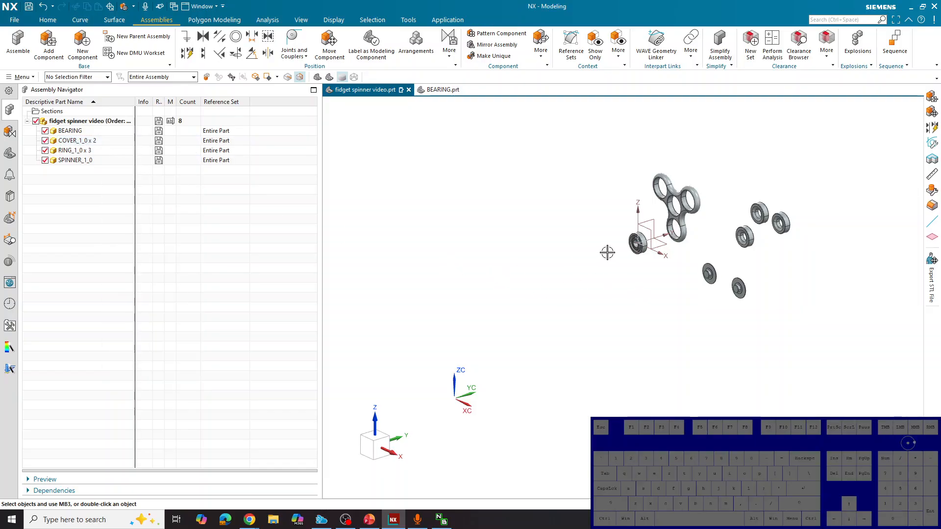
Start moving the BEARING component with Point to Point motion, using the arc center of its bore's front edge as the from point
scroll(661, 239, "up", 3)
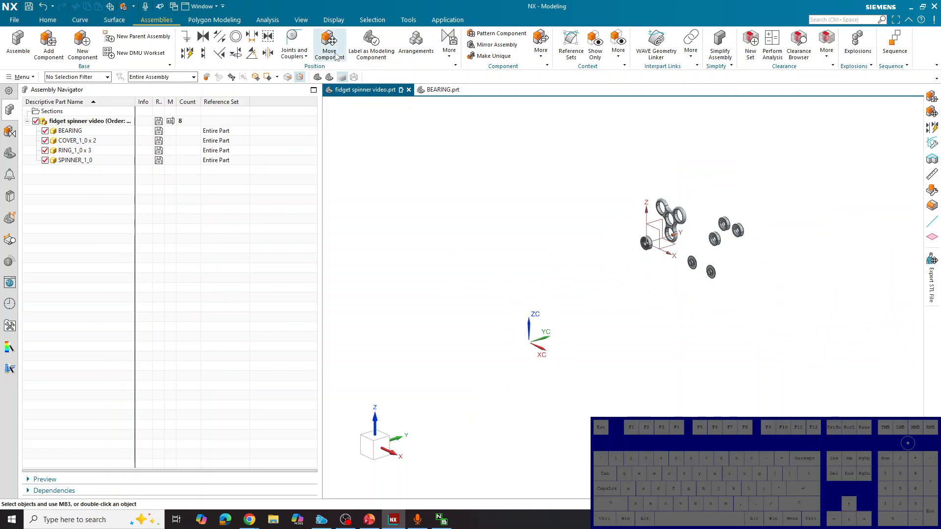
left_click(335, 54)
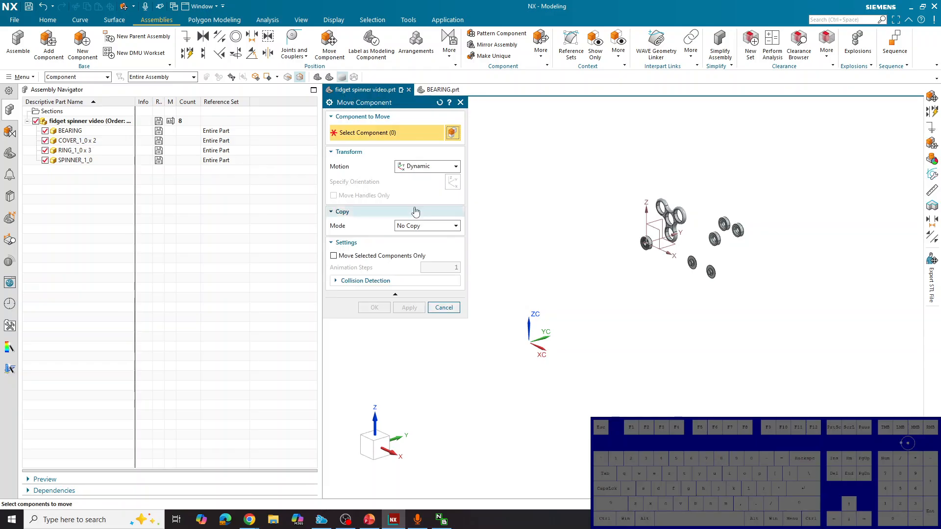
left_click(417, 169)
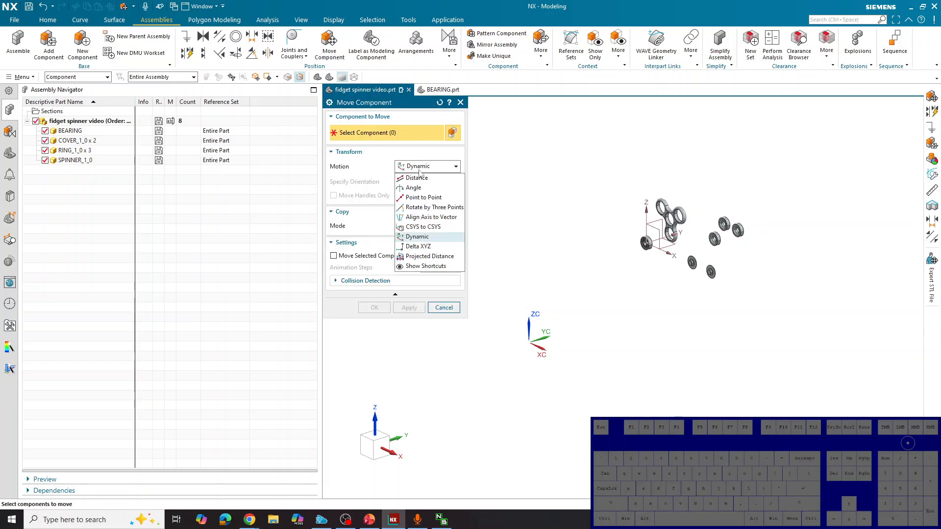
left_click(418, 198)
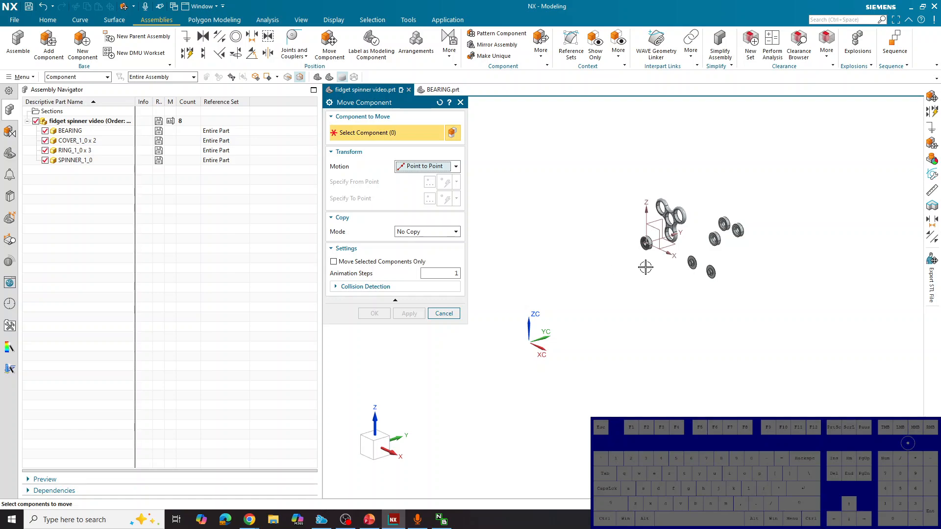
scroll(645, 260, "up", 5)
scroll(647, 222, "up", 6)
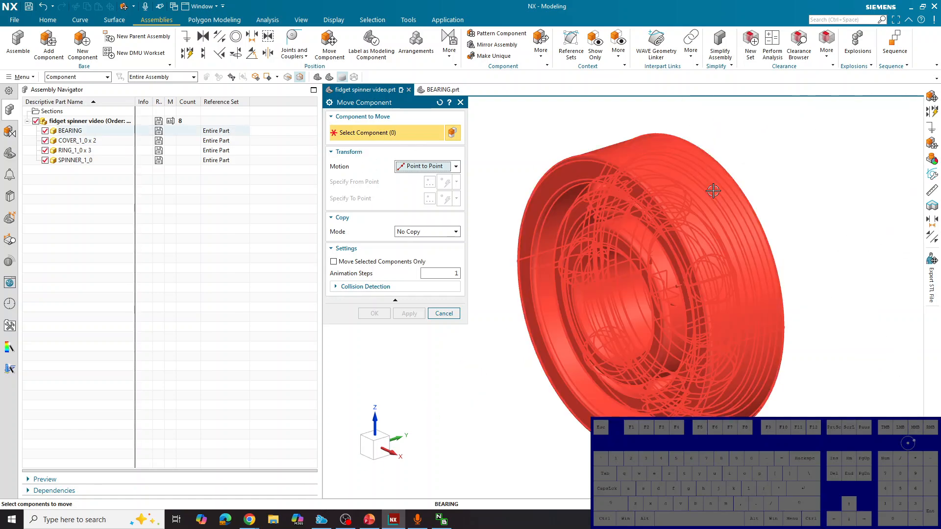
left_click(669, 236)
left_click(362, 185)
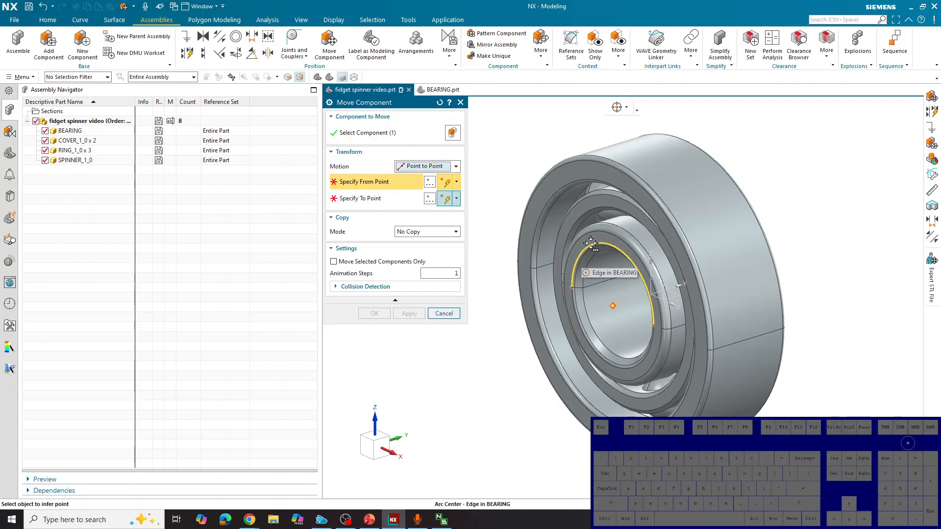
left_click(613, 306)
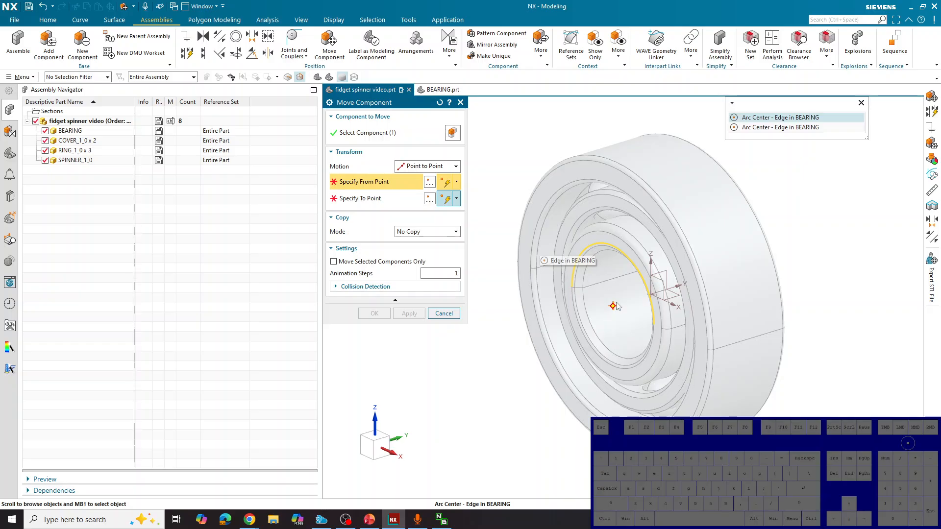
left_click(754, 118)
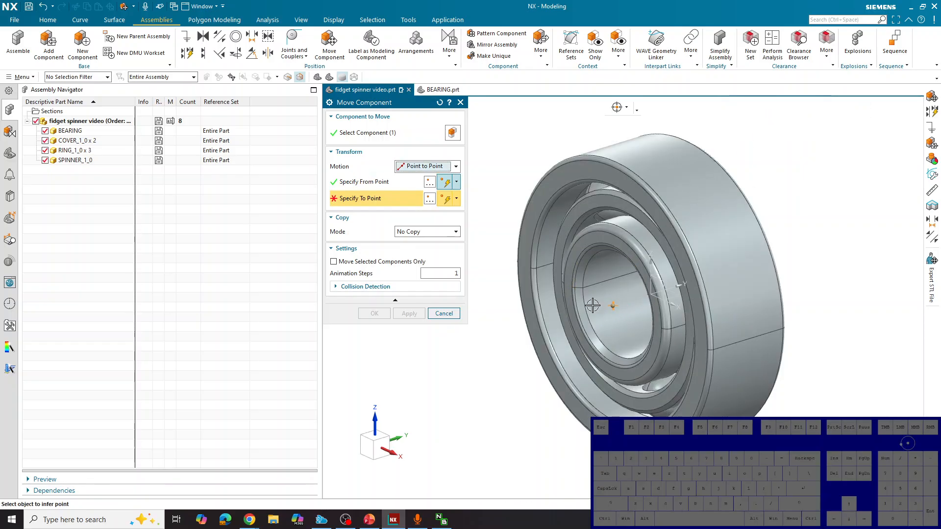
Set the bearing's destination point to the absolute origin (X 0, Y 0, Z 0) and complete the move
scroll(707, 240, "down", 10)
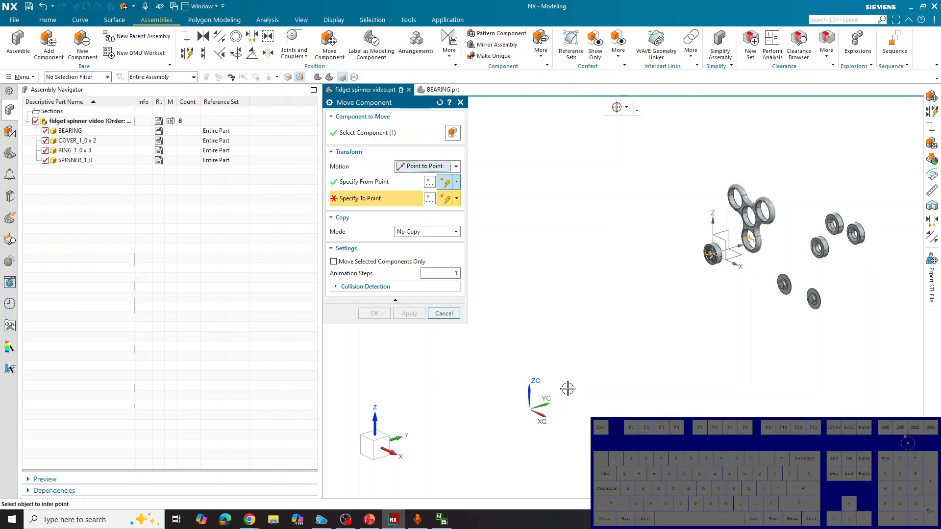
left_click(430, 198)
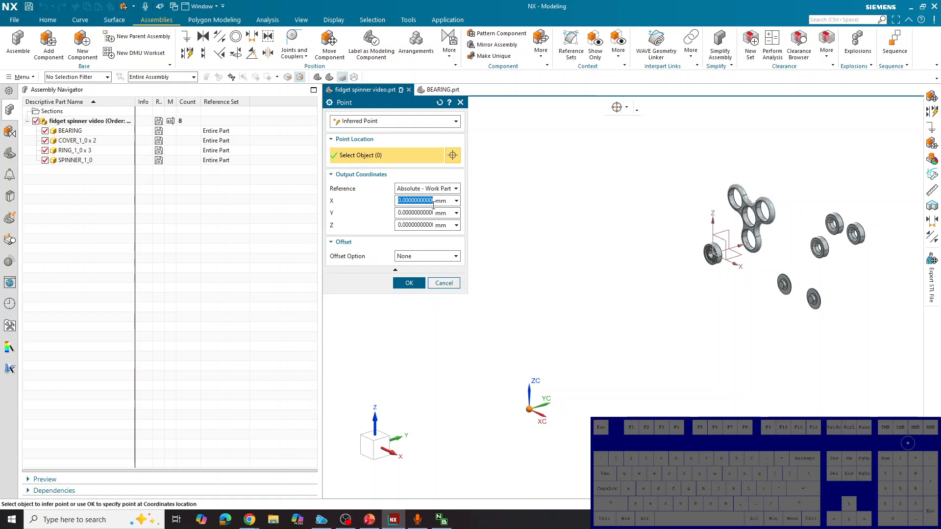
left_click(412, 200)
left_click(410, 283)
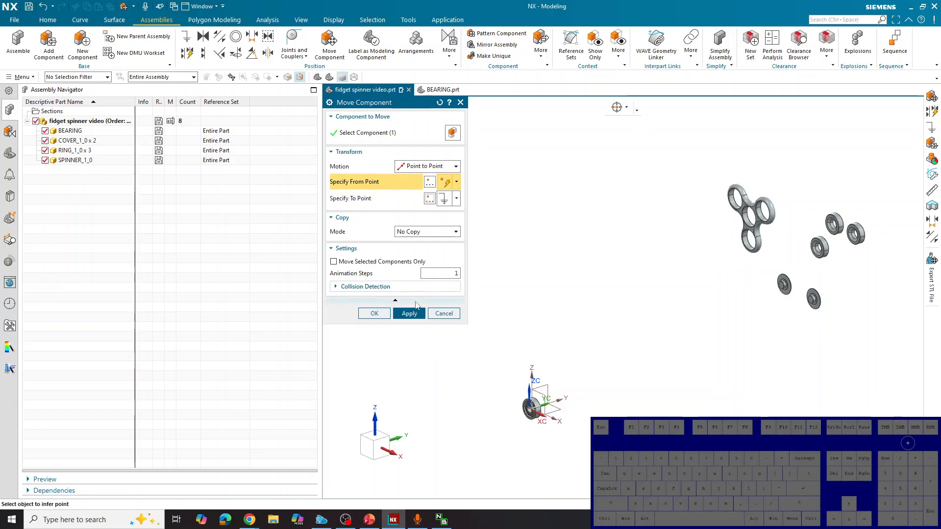
left_click(374, 314)
Apply a Fix constraint to the BEARING component at the origin
scroll(555, 407, "up", 3)
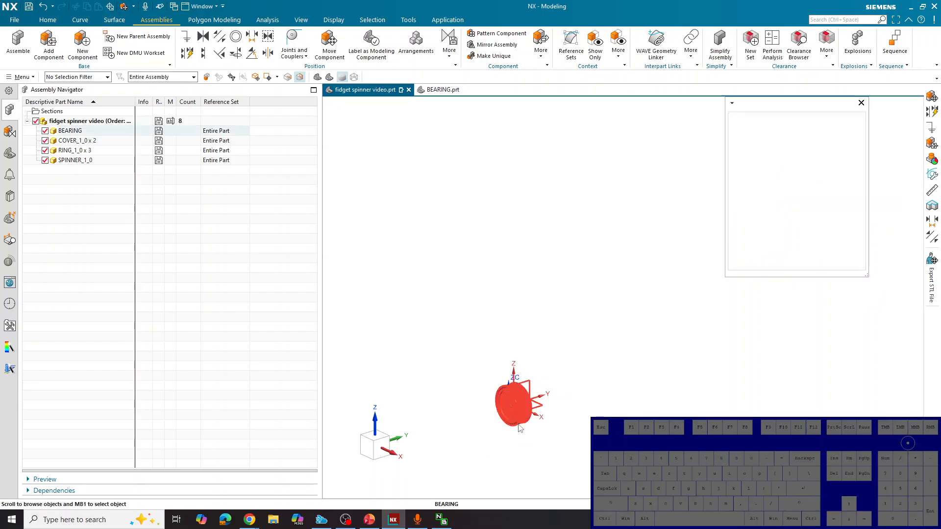
left_click(519, 424)
left_click(773, 114)
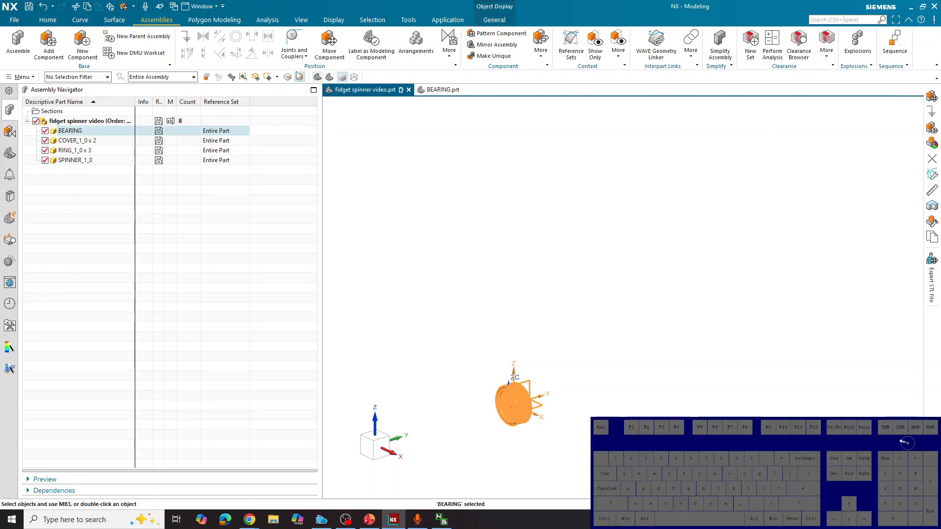
left_click(186, 37)
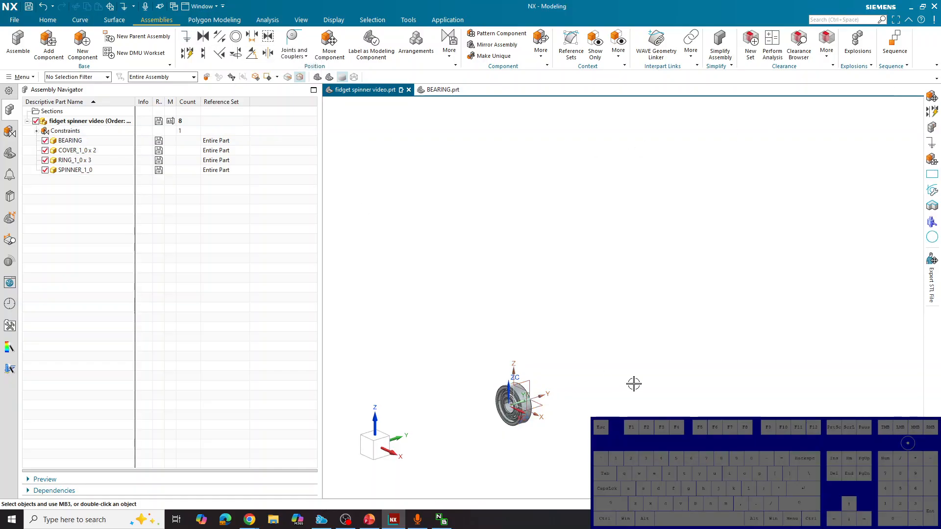
scroll(490, 377, "down", 3)
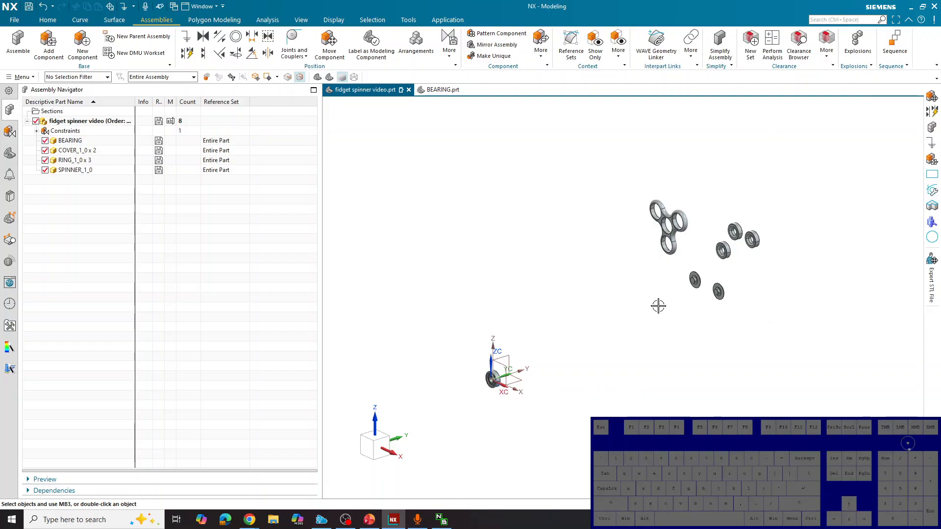
Expand the assembly's Constraints group and examine the Fix constraint on the BEARING component
left_click(36, 131)
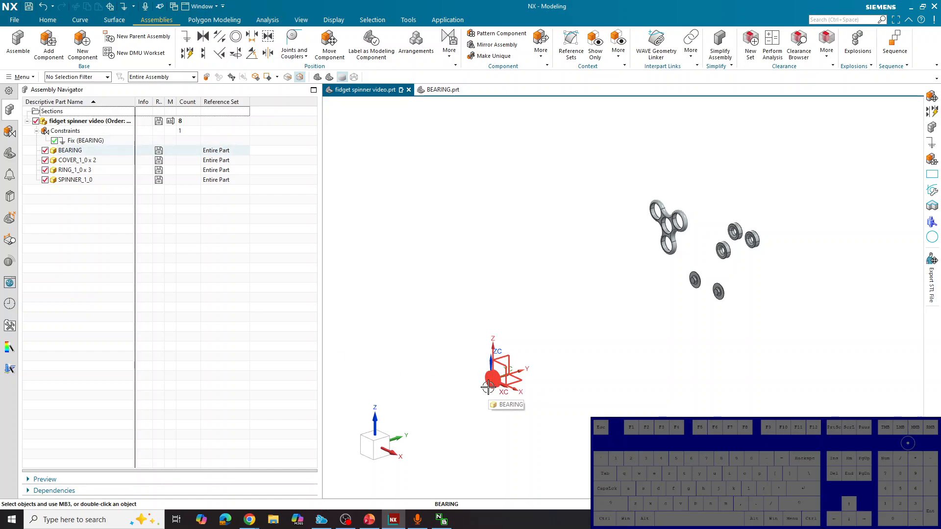
left_click(77, 142)
right_click(77, 142)
left_click(556, 261)
key("Escape")
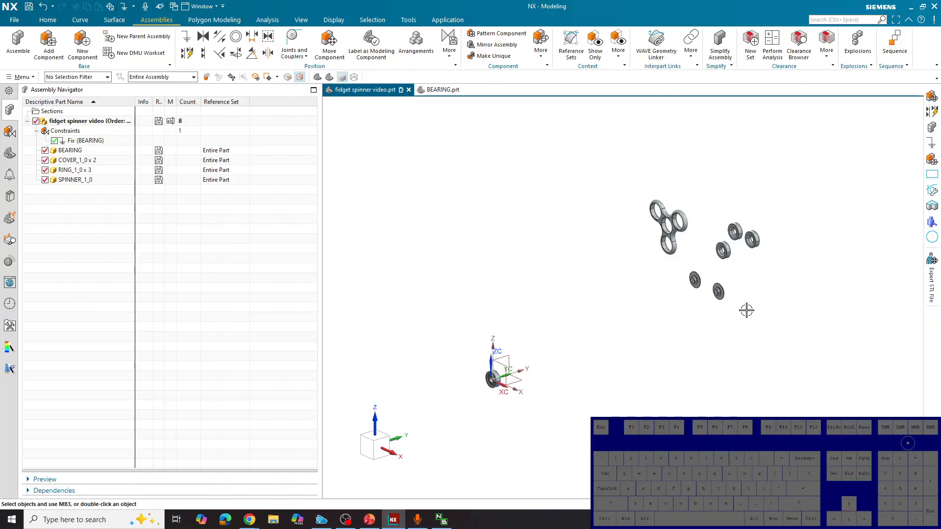
Move both covers, all three rings and the spinner together along the Y axis toward the bearing using Dynamic motion, to about Y 35.6 mm
left_click(930, 97)
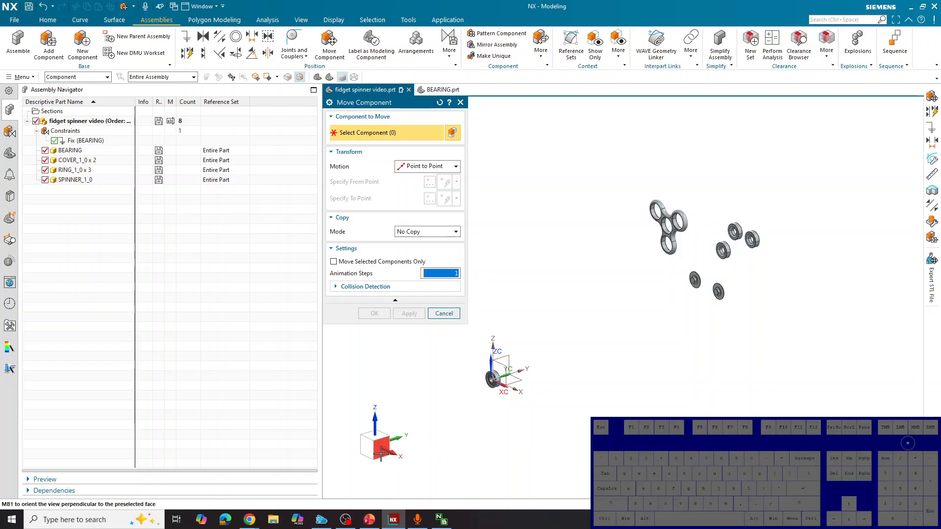
left_click(381, 453)
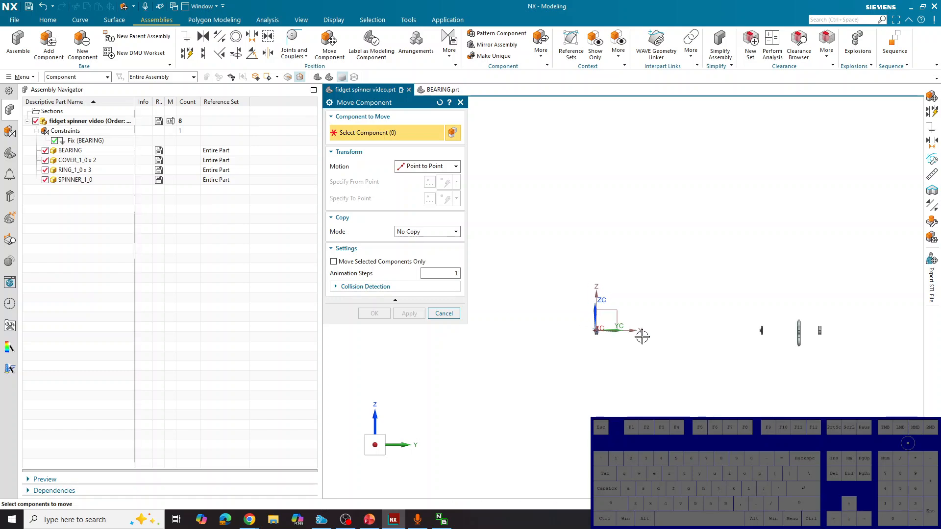
scroll(803, 325, "up", 2)
scroll(811, 325, "up", 1)
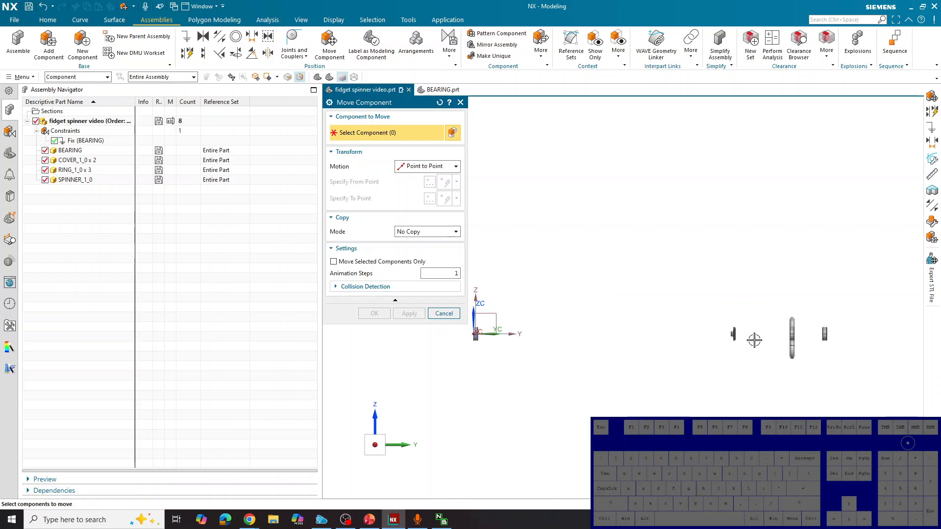
left_click_drag(691, 291, 852, 379)
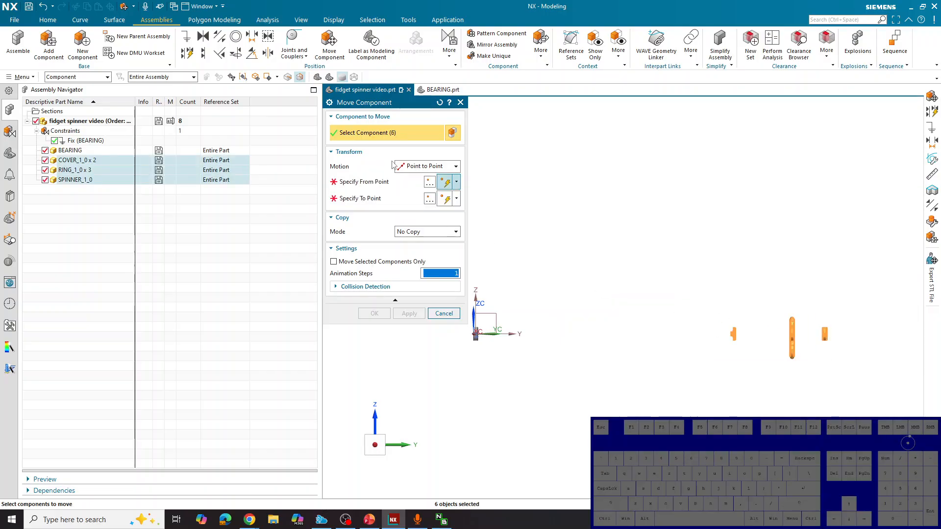
left_click(424, 166)
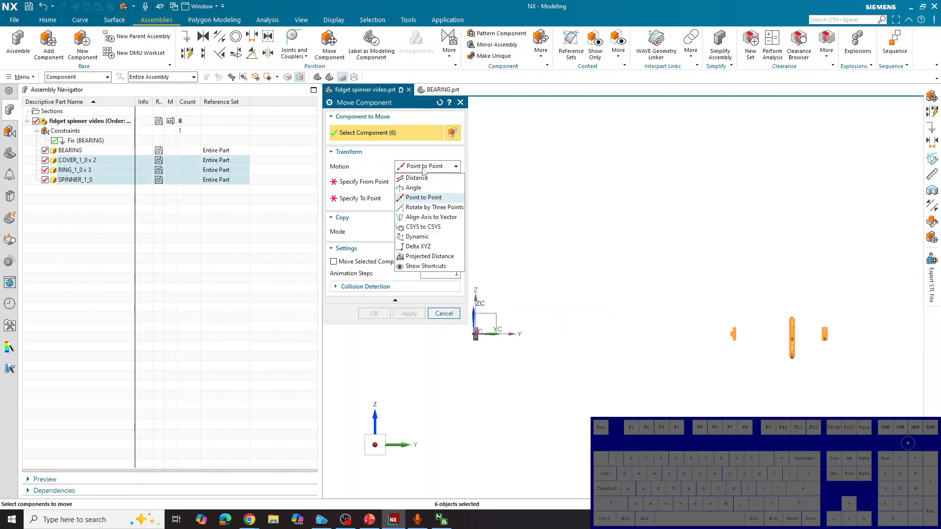
left_click(427, 238)
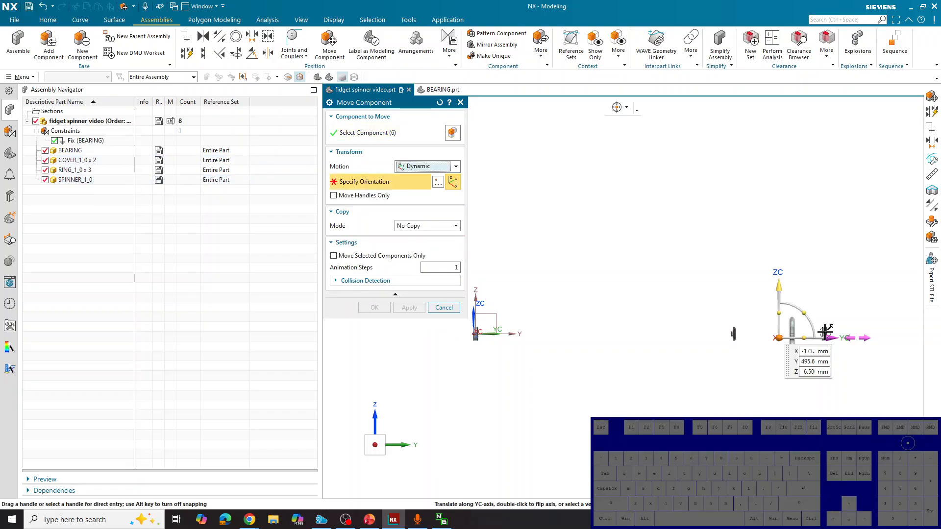
left_click_drag(826, 331, 543, 351)
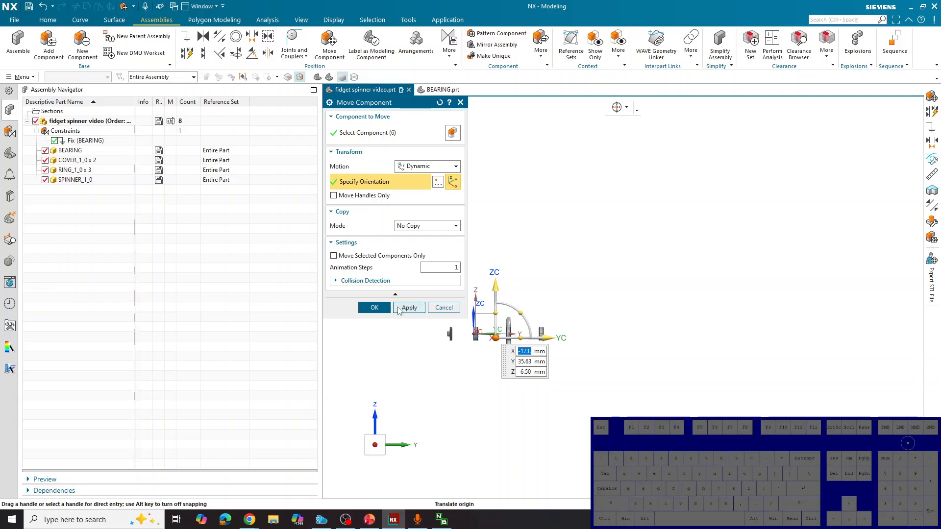
left_click(397, 308)
Rotate one COVER_1_0 component 180° about the X axis with Dynamic motion so its boss faces the bearing
scroll(659, 345, "up", 3)
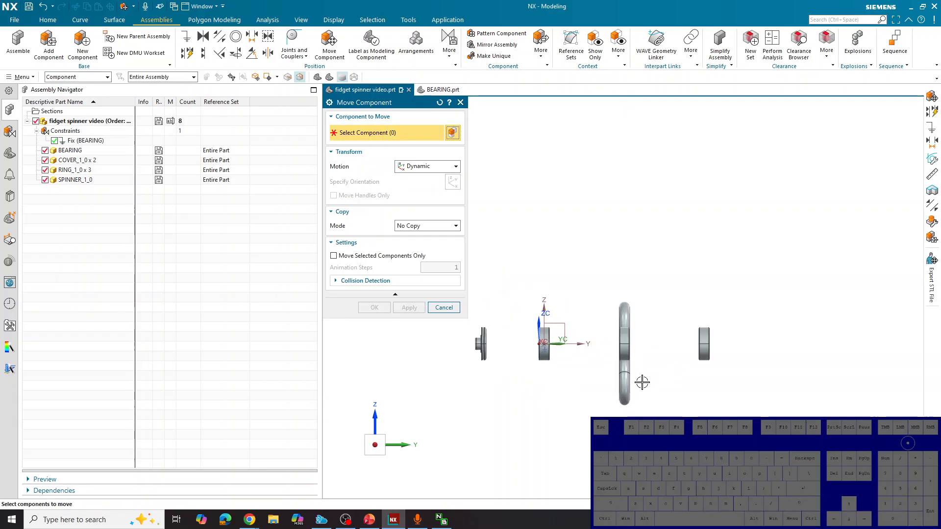
scroll(478, 350, "up", 3)
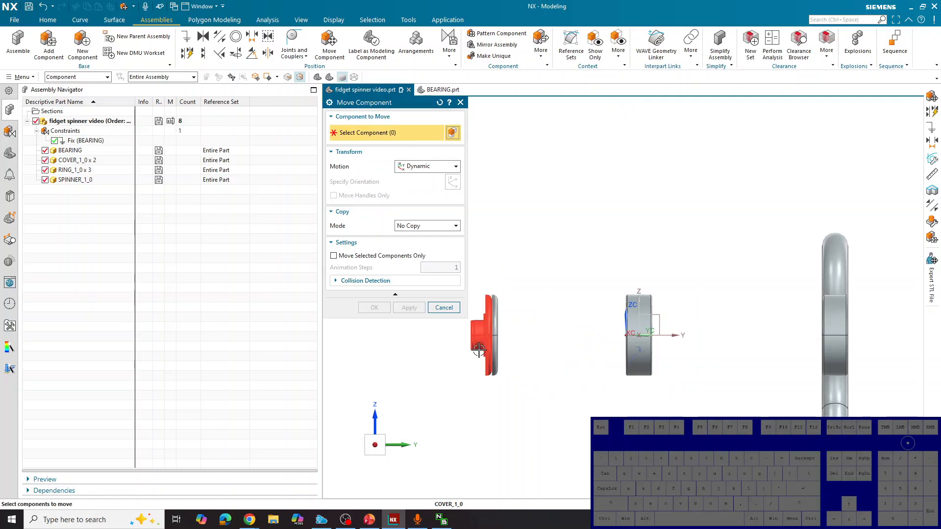
scroll(478, 350, "up", 2)
scroll(502, 327, "down", 2)
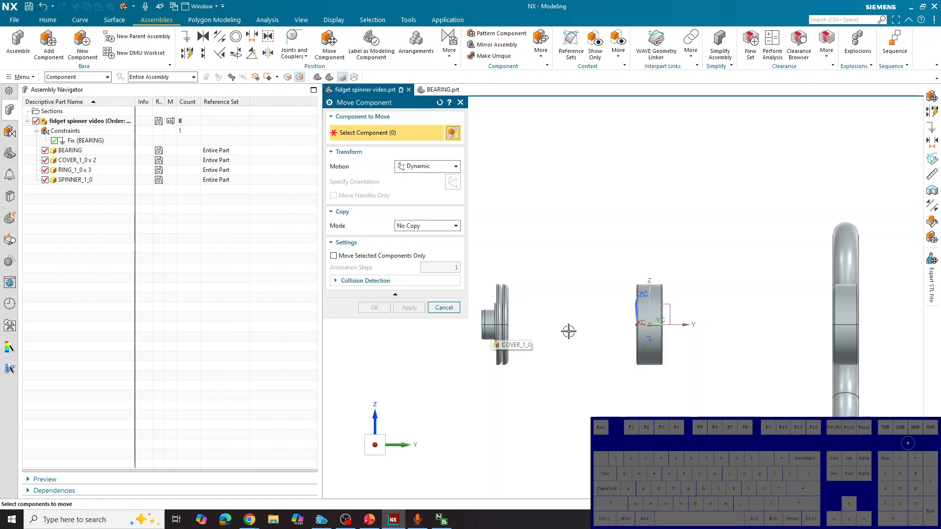
left_click(484, 322)
scroll(586, 330, "up", 2)
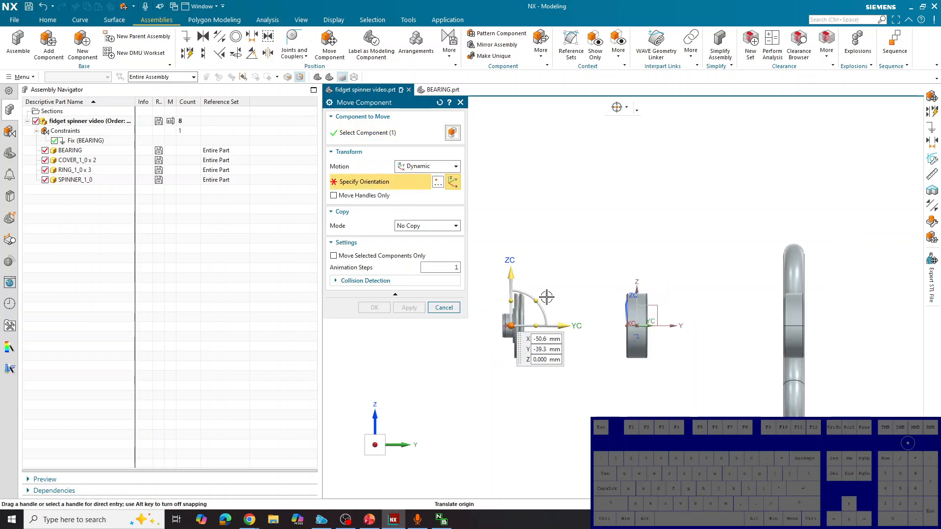
left_click_drag(541, 300, 450, 350)
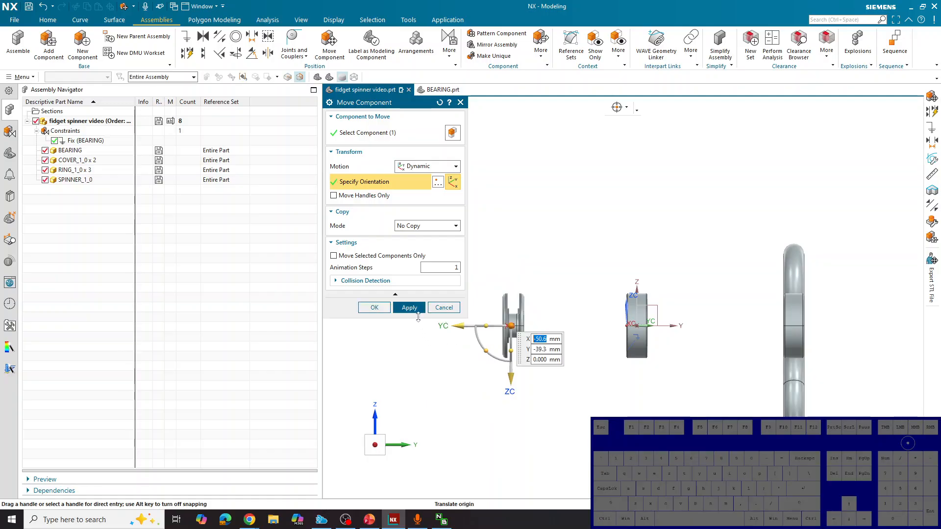
left_click(411, 307)
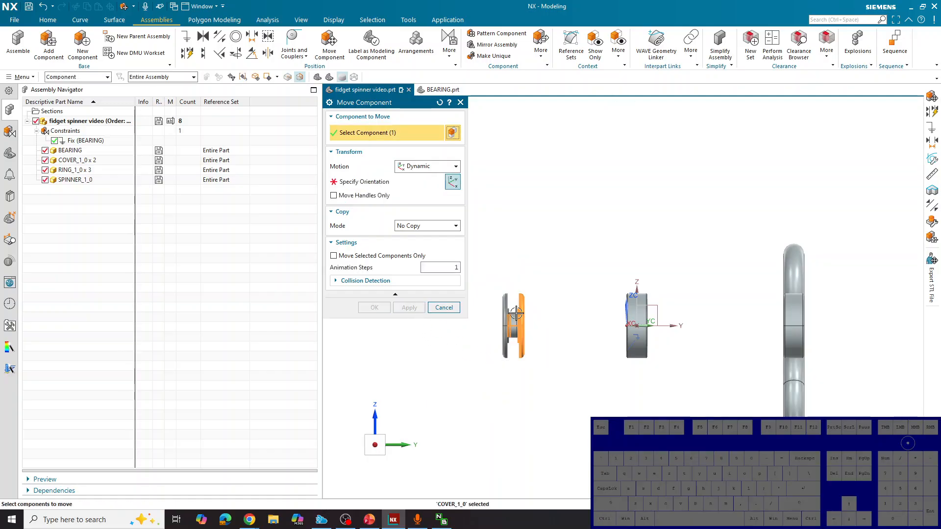
Move the other COVER_1_0 component along the Y axis to the opposite side of the bearing
left_click(373, 182)
left_click_drag(578, 325, 805, 325)
left_click(409, 308)
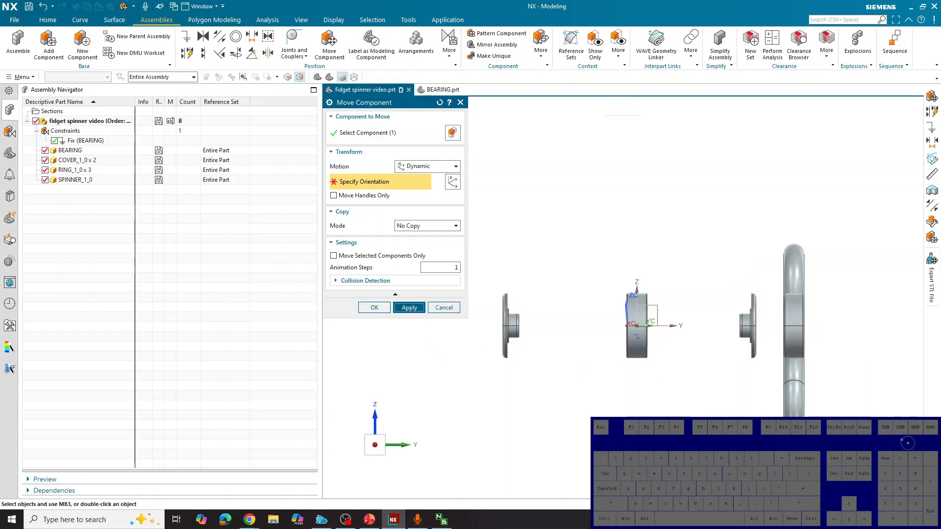
Move the SPINNER_1_0 component along the Y axis to about Y 15.9 mm, between the bearing and the second cover
scroll(447, 406, "down", 2)
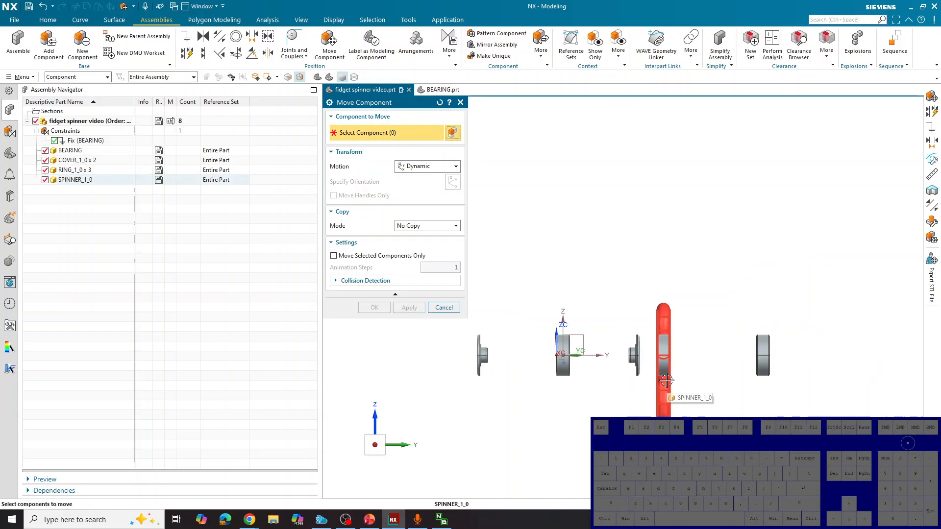
left_click(665, 380)
middle_click(563, 343)
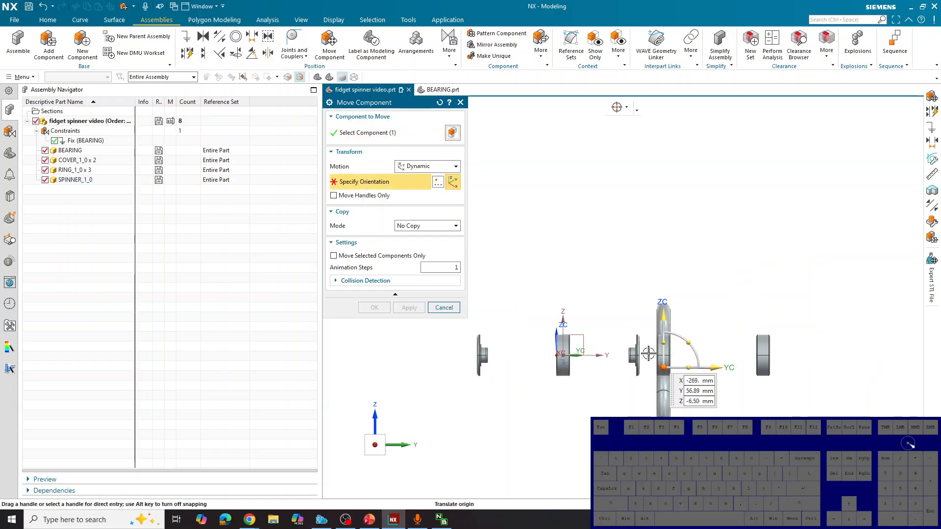
left_click_drag(720, 363, 633, 371)
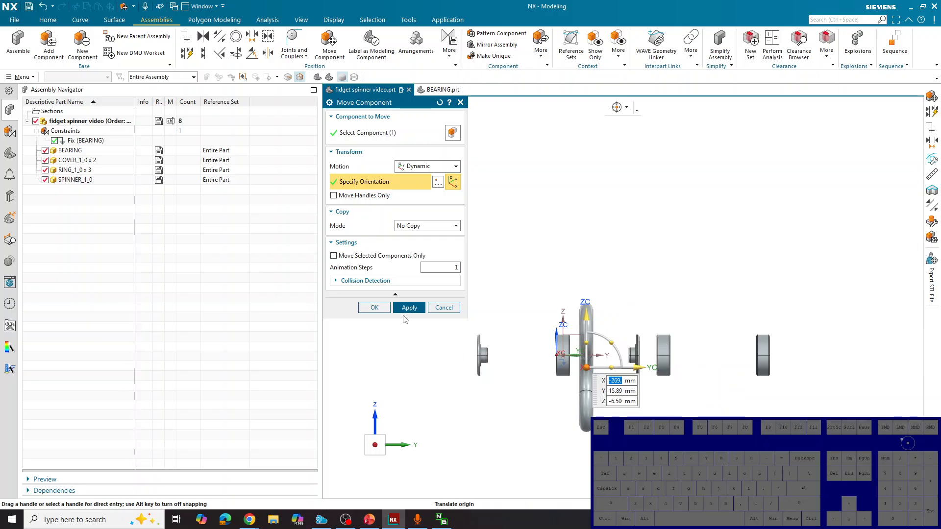
left_click(409, 307)
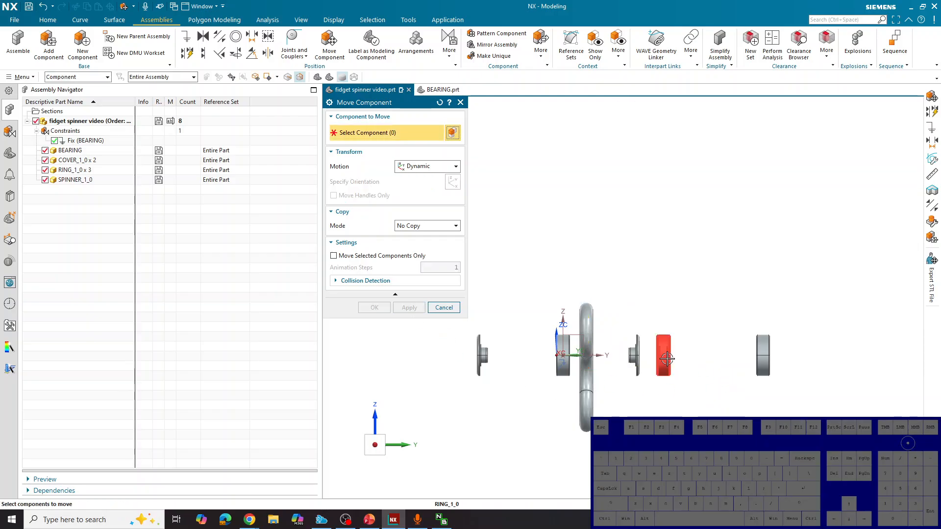
Move the nearest RING_1_0 component beside the upper part of the spinner, to about Y 34.3 mm and Z 14.9 mm
left_click(667, 359)
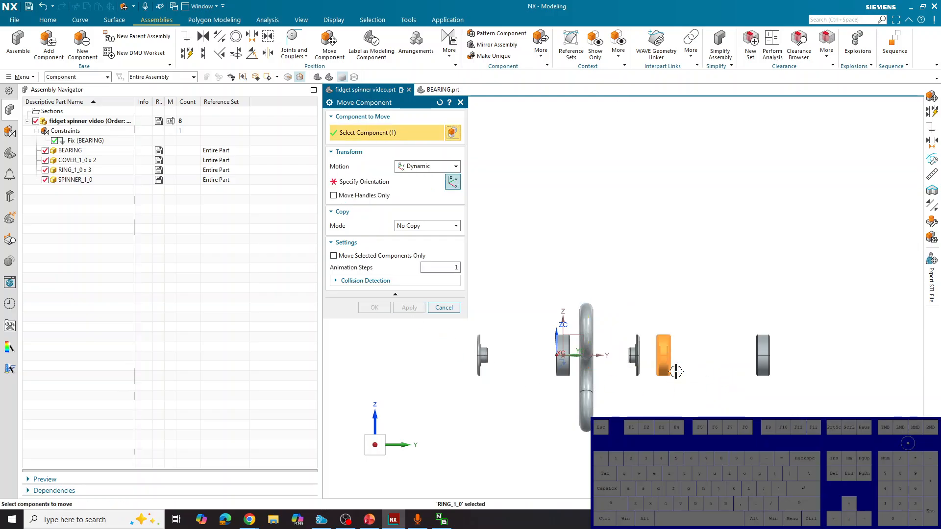
left_click(416, 188)
left_click_drag(664, 354, 620, 326)
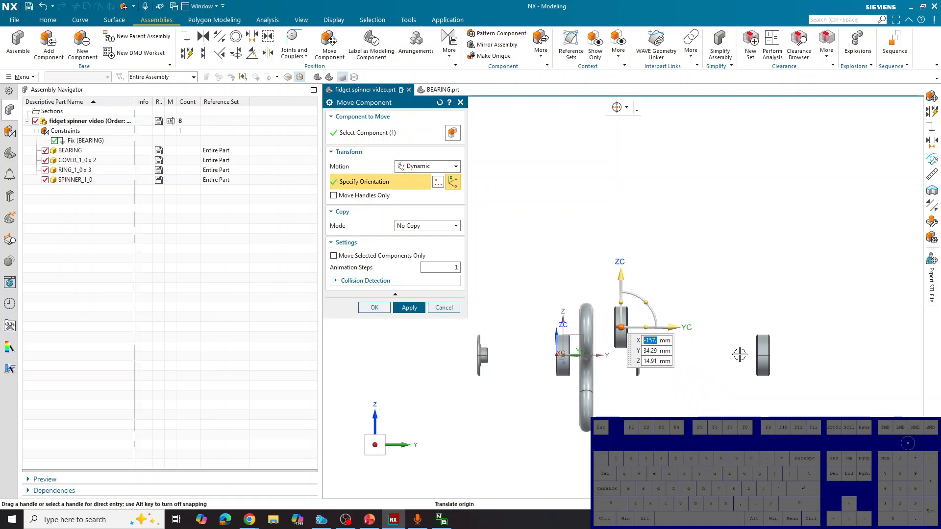
left_click(422, 307)
Move a second RING_1_0 component next to the lower part of the spinner, directly below the first ring
left_click(760, 356)
left_click(382, 188)
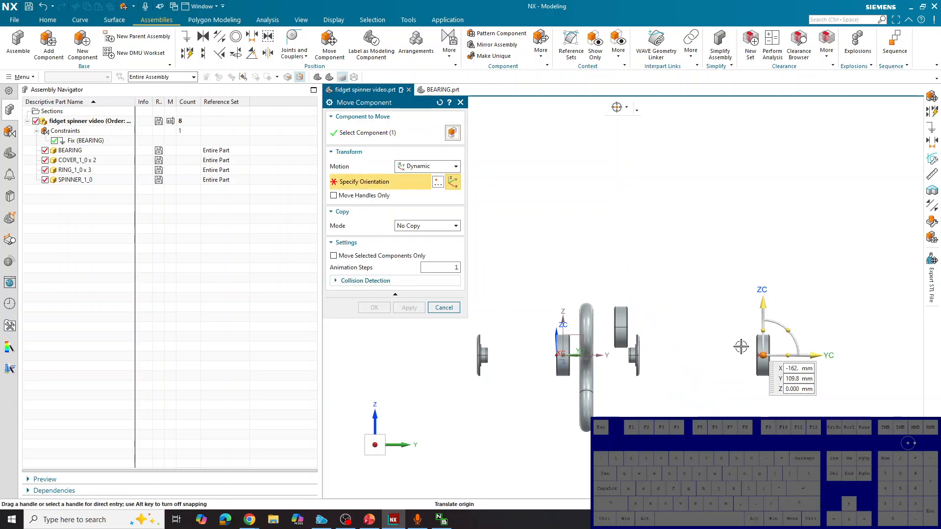
left_click_drag(763, 353, 622, 410)
left_click(409, 308)
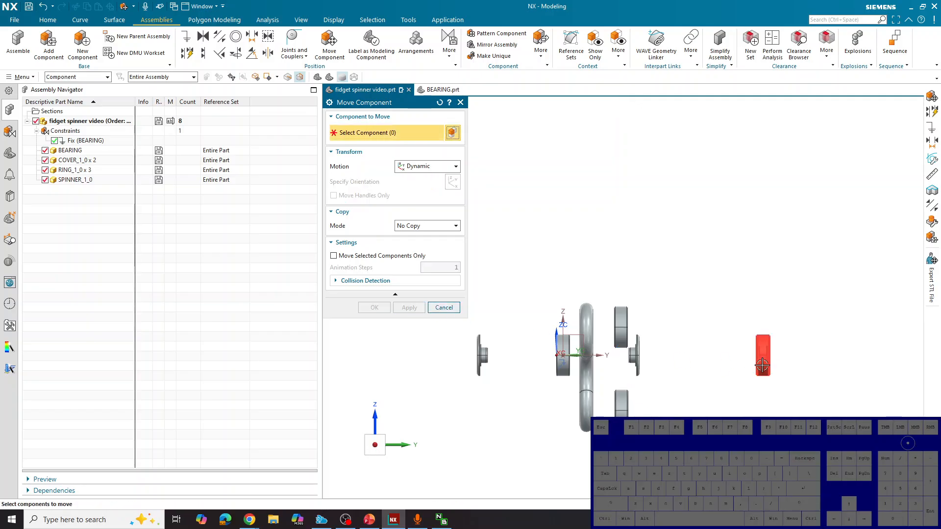
Slide the rotated COVER_1_0 component along the X axis in front of the bearing, to about X -0.6 mm
left_click(386, 440)
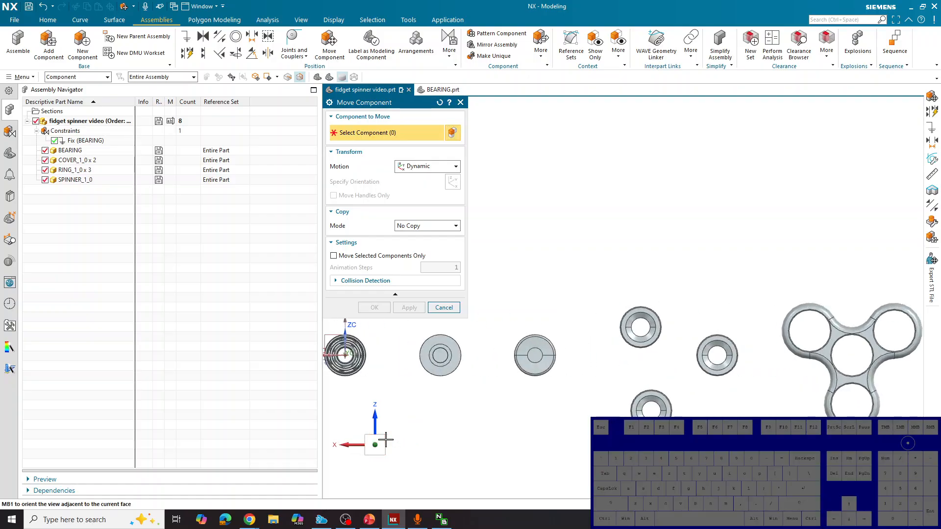
scroll(566, 353, "down", 2)
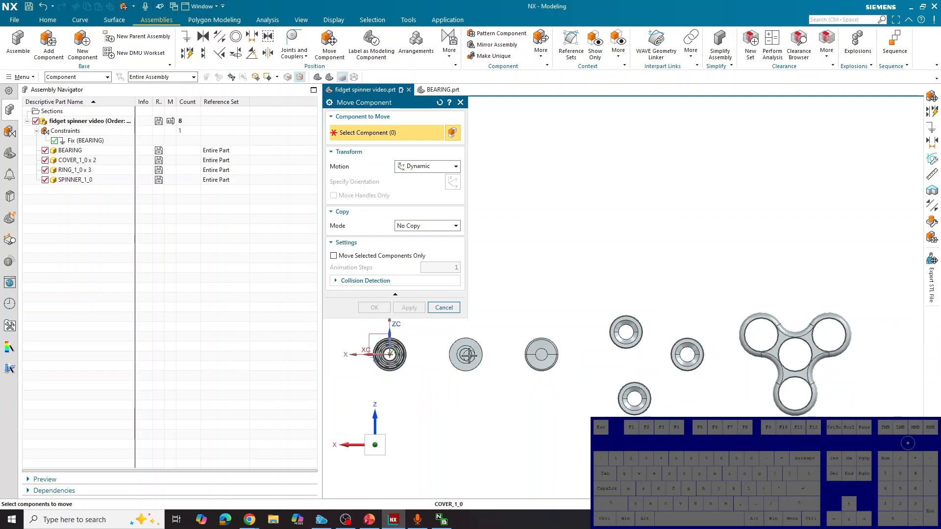
left_click(465, 354)
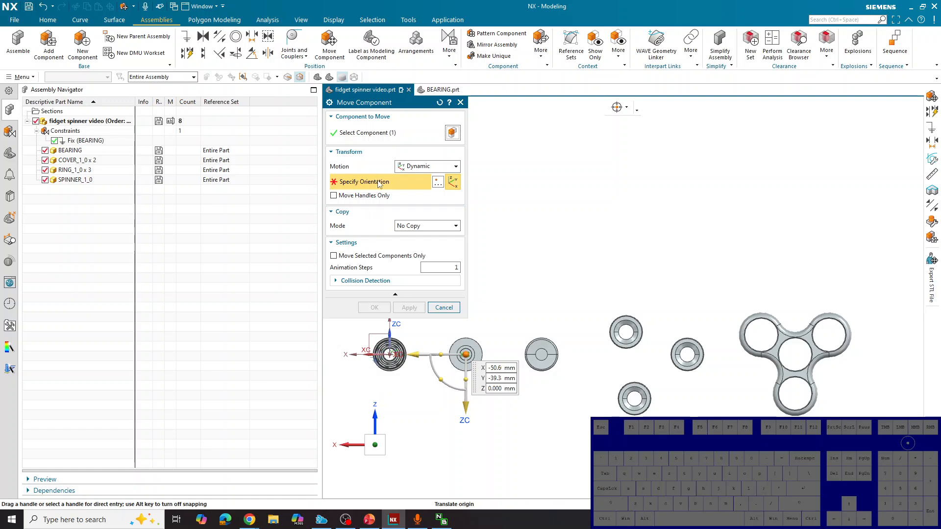
left_click_drag(414, 353, 345, 360)
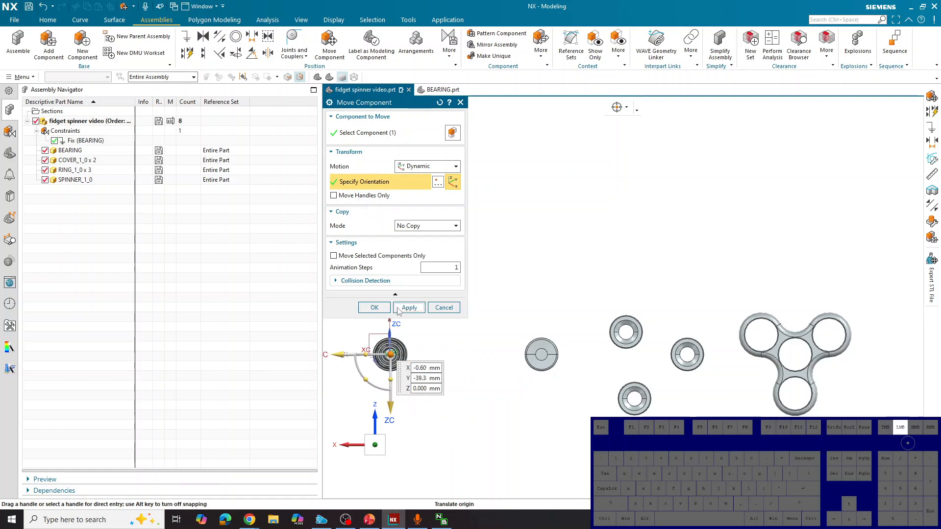
middle_click(521, 360)
Slide the remaining COVER_1_0 component along the X axis until it lines up with the bearing
left_click(540, 356)
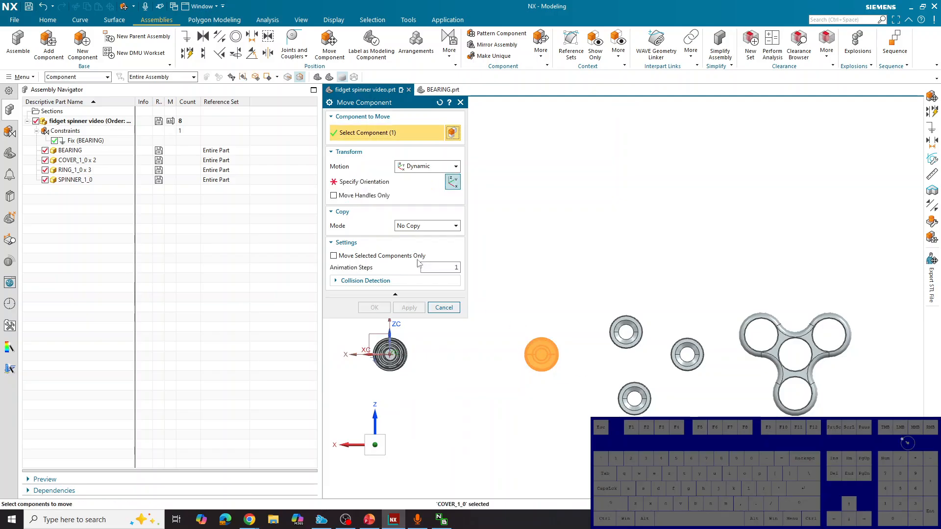
left_click(394, 185)
left_click_drag(492, 360, 341, 372)
left_click(397, 311)
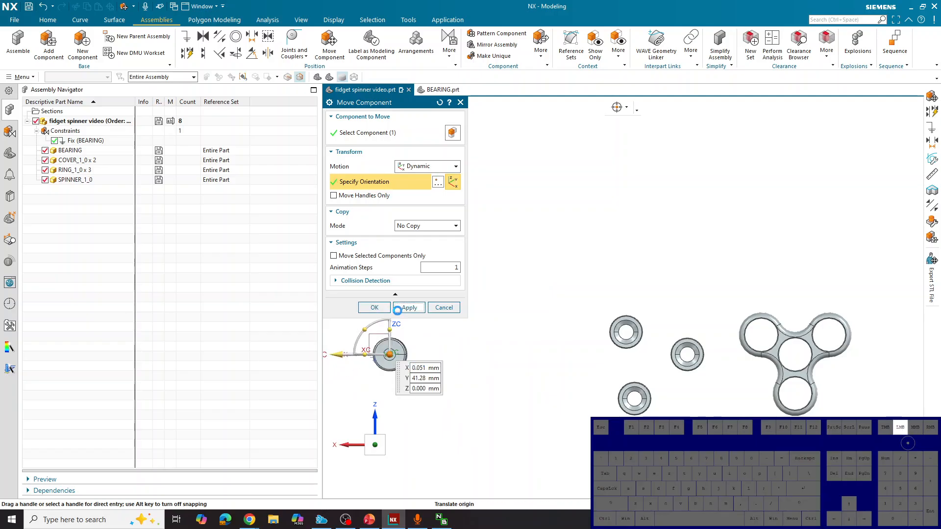
Slide the SPINNER_1_0 component along the X axis to about X -0.5 mm so its central hole lines up with the bearing
left_click(633, 344)
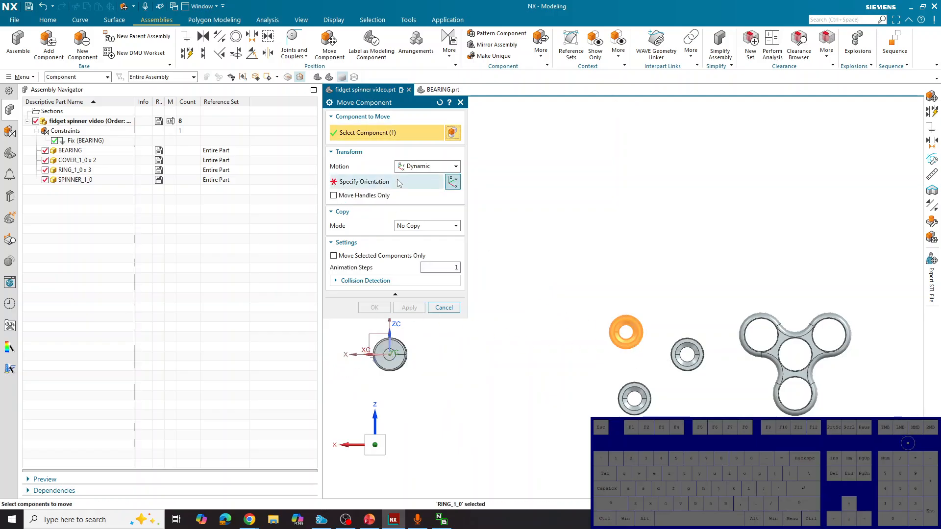
key("Escape")
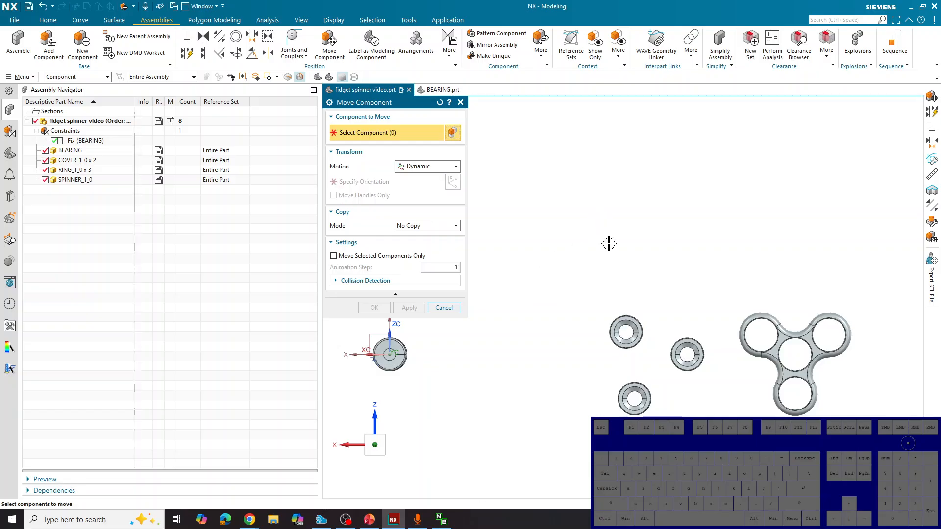
left_click(802, 338)
left_click(378, 187)
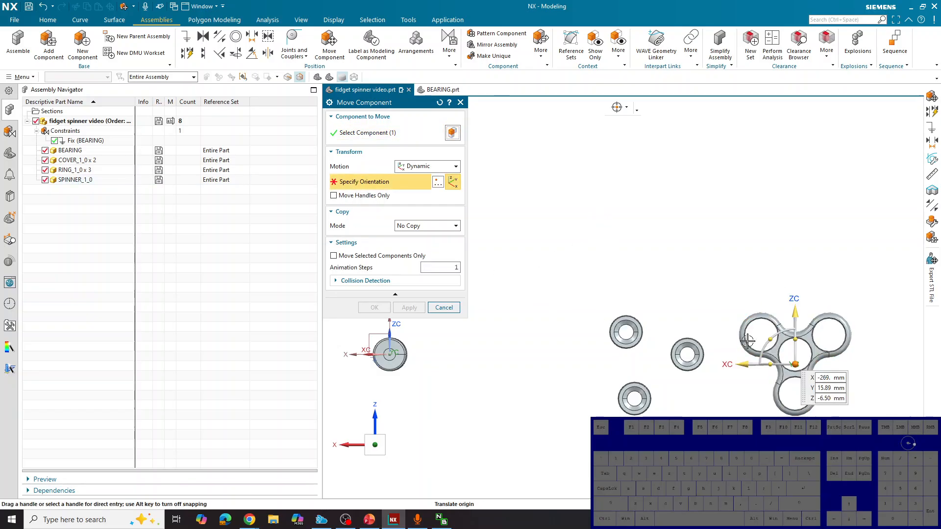
left_click_drag(740, 376, 345, 402)
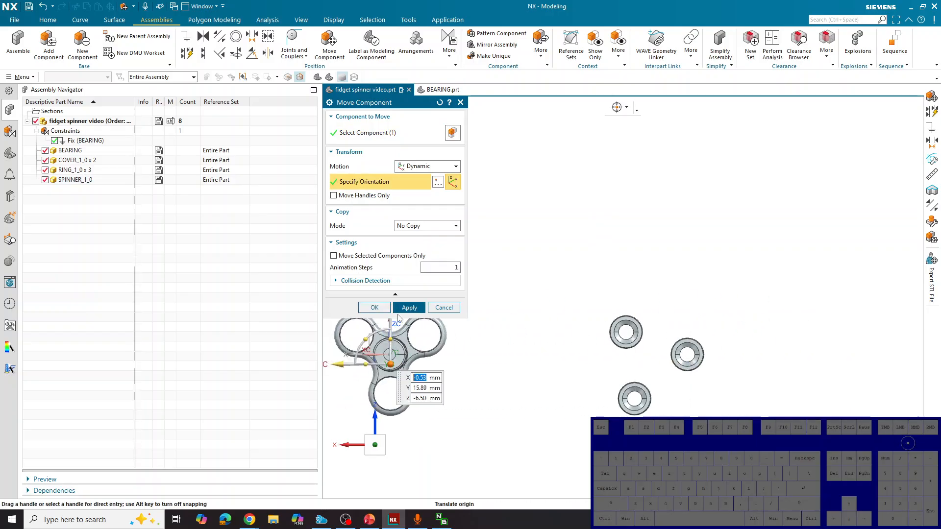
left_click(400, 307)
scroll(766, 315, "down", 3)
scroll(622, 336, "up", 2)
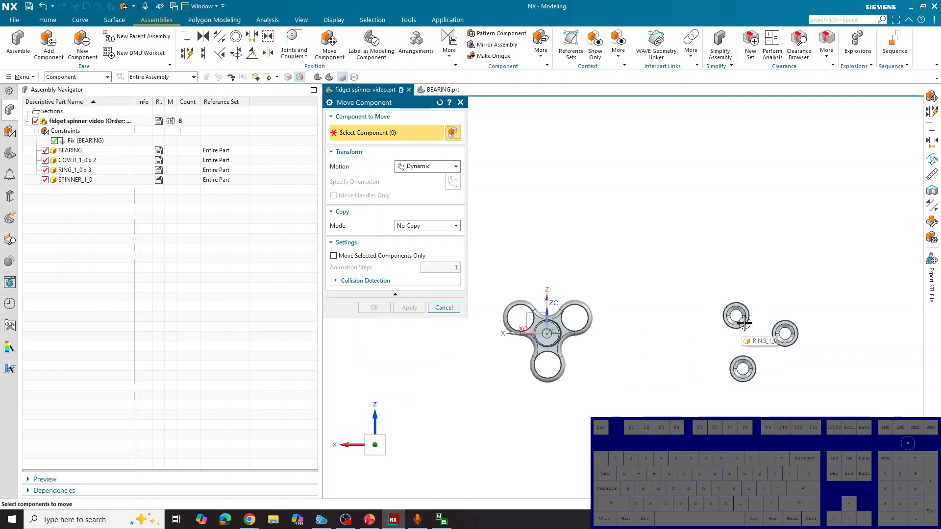
Move one RING_1_0 component so it lines up with the spinner's upper hole on the +X side
left_click(738, 318)
left_click(365, 182)
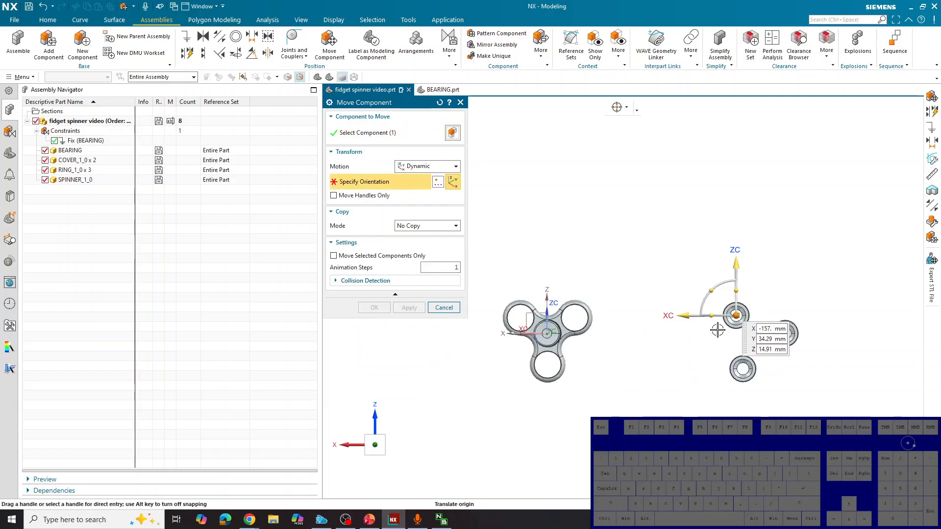
left_click_drag(745, 309, 519, 319)
left_click(406, 307)
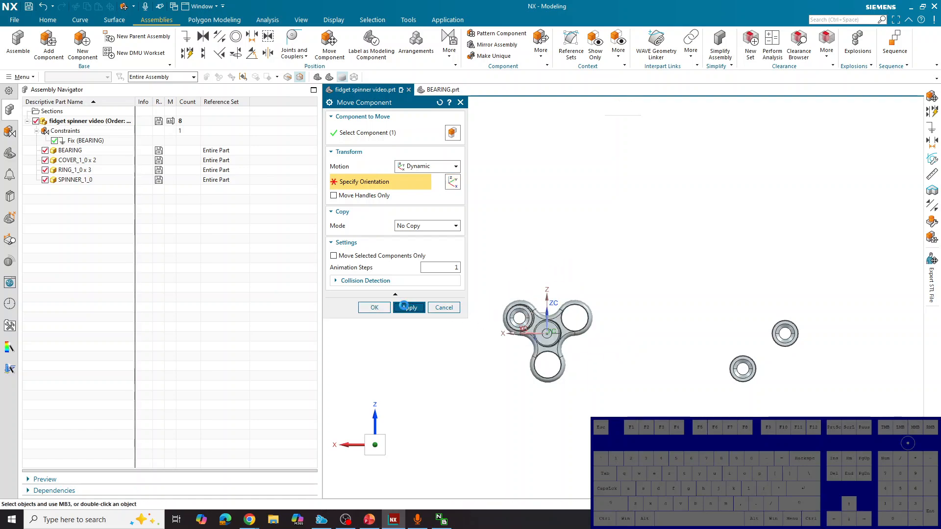
Move a second RING_1_0 component over the spinner's upper hole on the -X side, to about X -21.9 mm and Z 13.3 mm
left_click(785, 333)
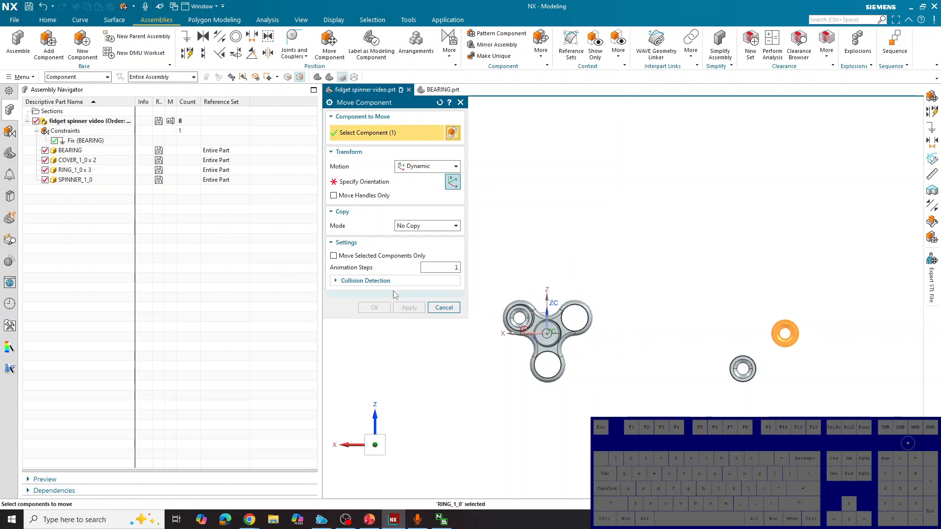
left_click(391, 185)
left_click_drag(793, 329, 582, 313)
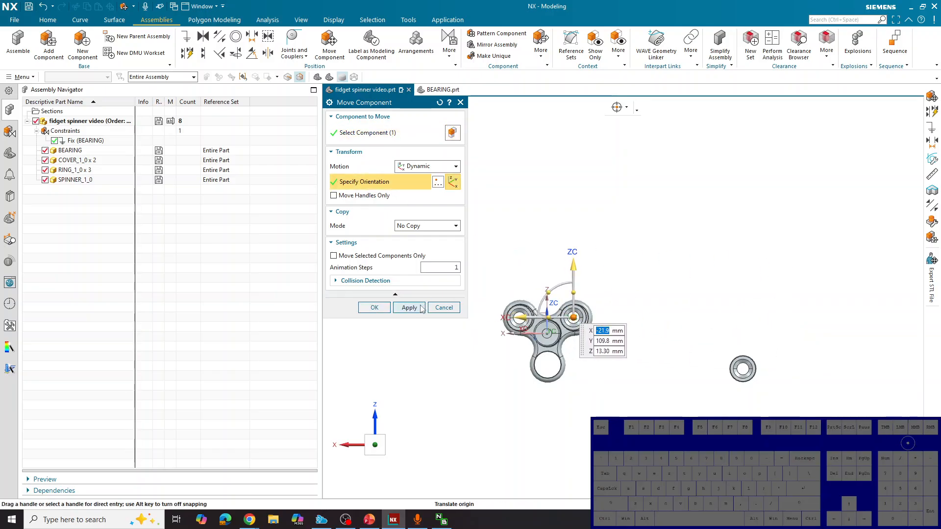
left_click(409, 307)
Move the last outlying RING_1_0 component so it lines up with the spinner's lower hole
left_click(744, 375)
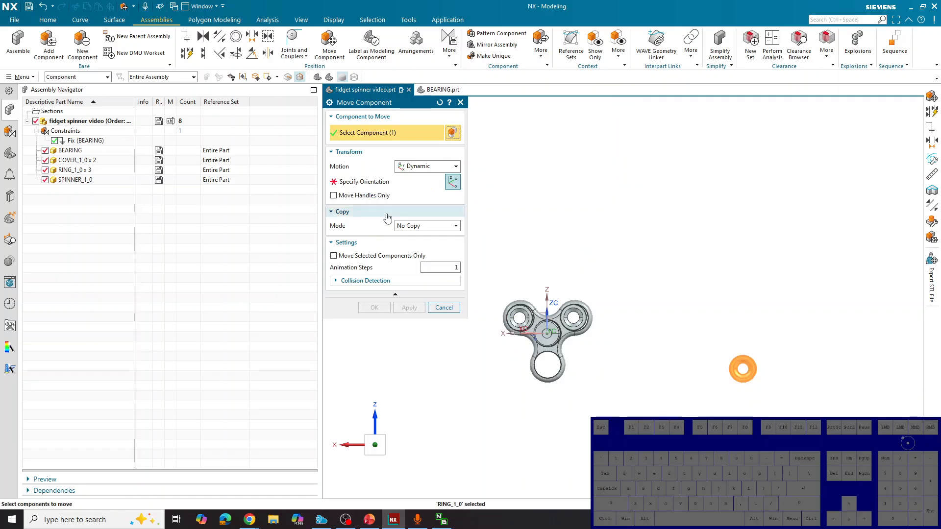
left_click(398, 181)
left_click_drag(744, 366, 548, 364)
left_click(409, 307)
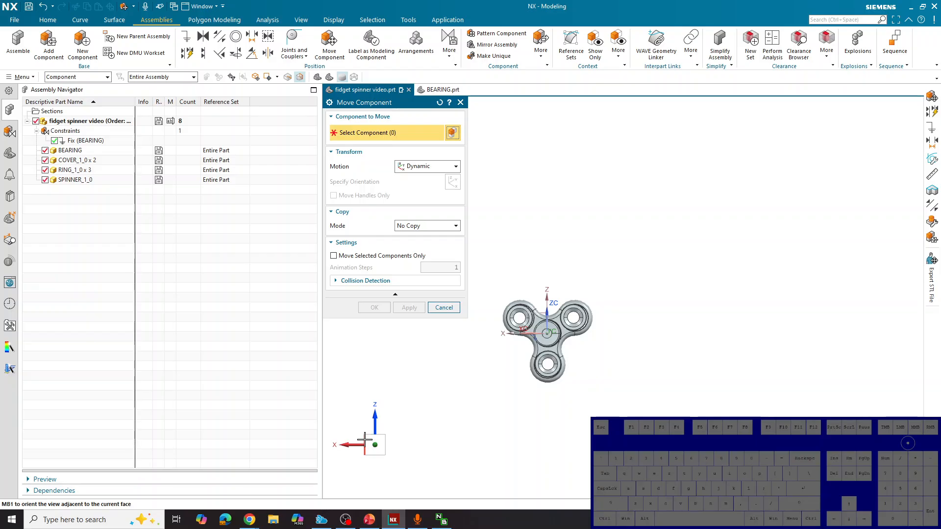
Slide the ring farthest from the spinner along the Y axis to about Y 35.9 mm, level with the other two rings
left_click(365, 441)
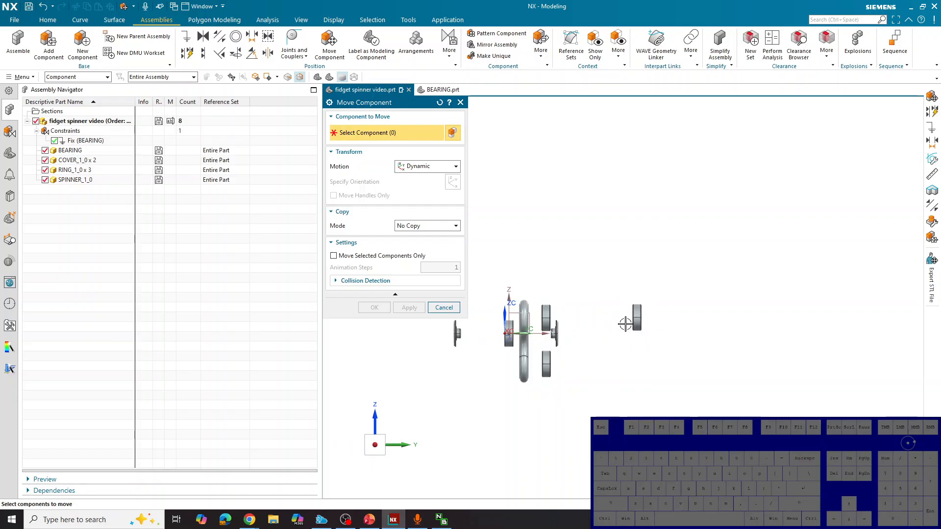
left_click(635, 318)
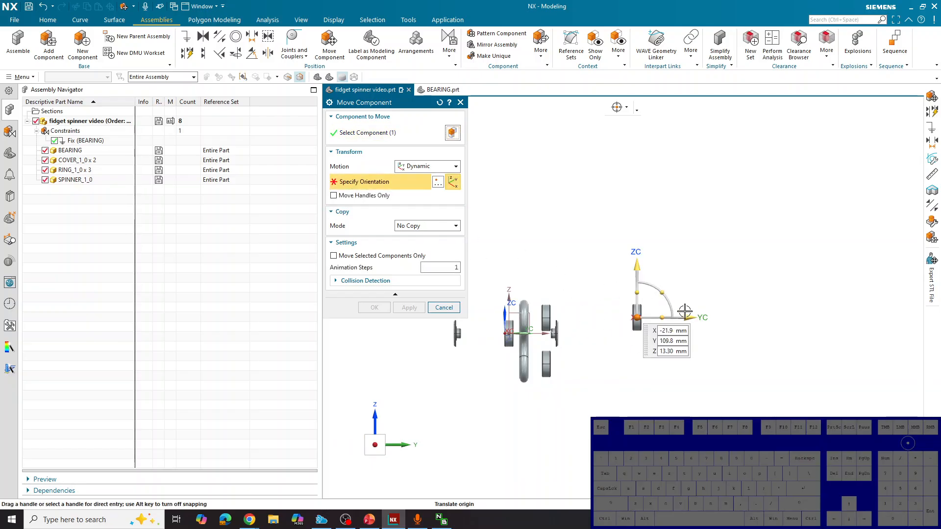
left_click_drag(684, 324, 593, 327)
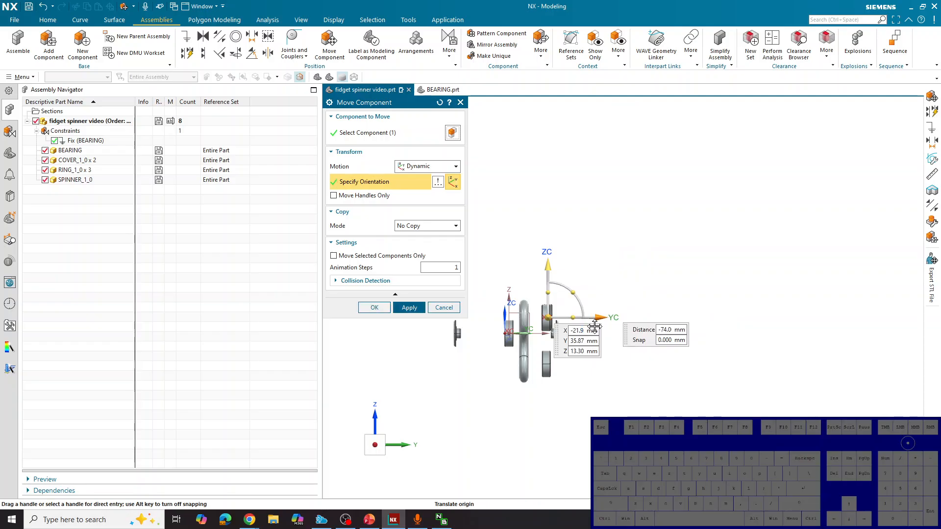
left_click(374, 308)
middle_click_drag(703, 380, 745, 283)
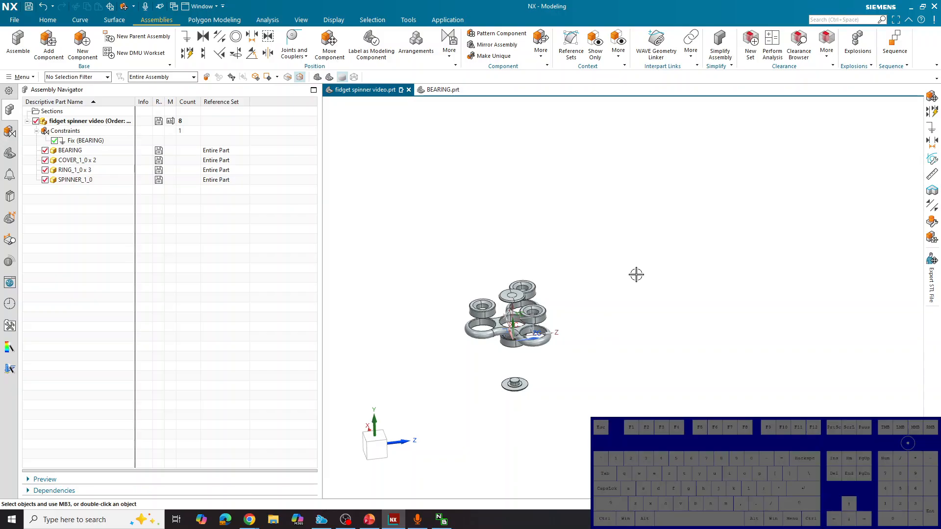
left_click(329, 44)
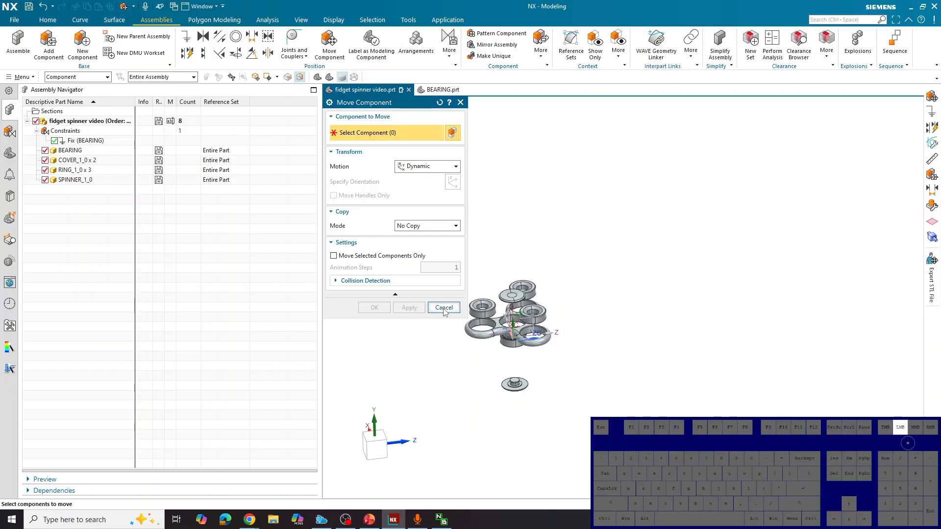
left_click(444, 309)
middle_click_drag(458, 368, 472, 361)
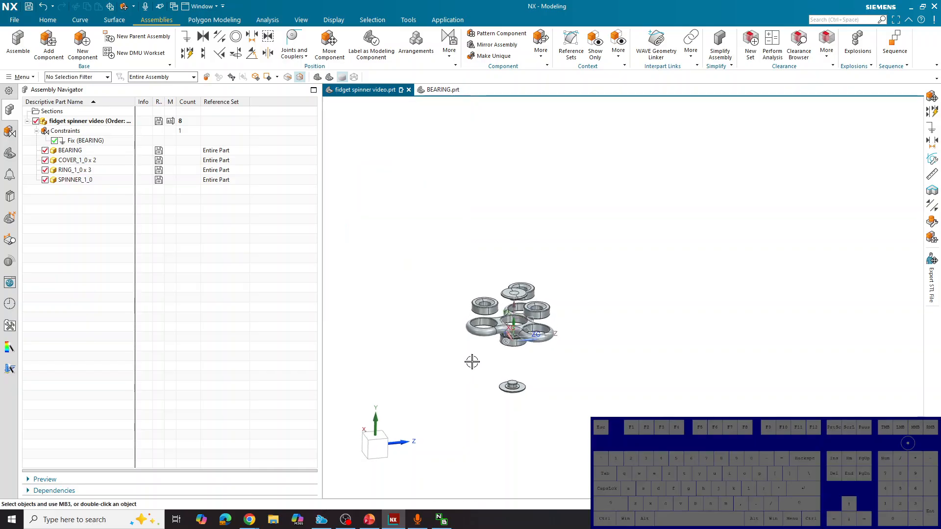
Measure the diameter of a ring's outer cylindrical face, then clear the measurement selection
left_click(267, 19)
left_click(18, 41)
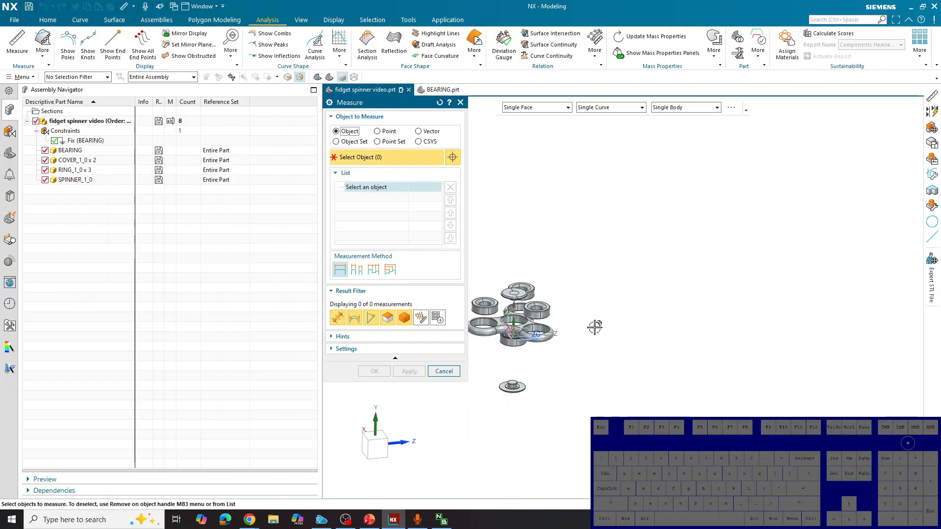
scroll(537, 310, "up", 3)
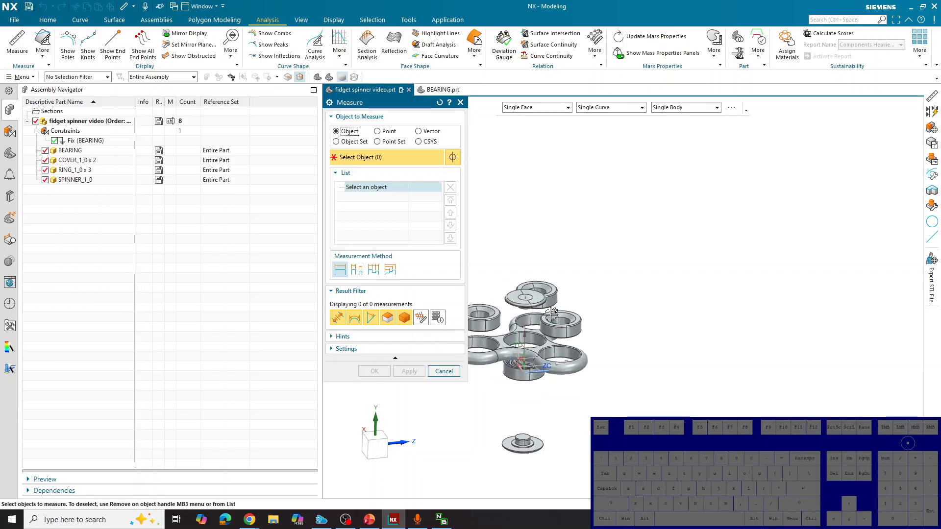
mouse_move(661, 359)
middle_mouse_down()
mouse_move(676, 374)
mouse_move(665, 364)
middle_mouse_up()
scroll(662, 358, "down", 4)
scroll(598, 356, "up", 4)
scroll(591, 357, "up", 6)
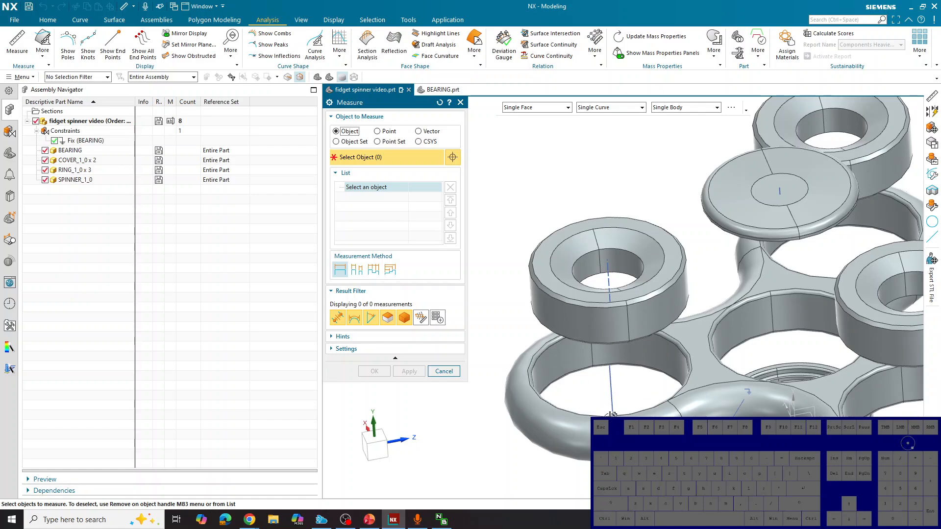
left_click(557, 312)
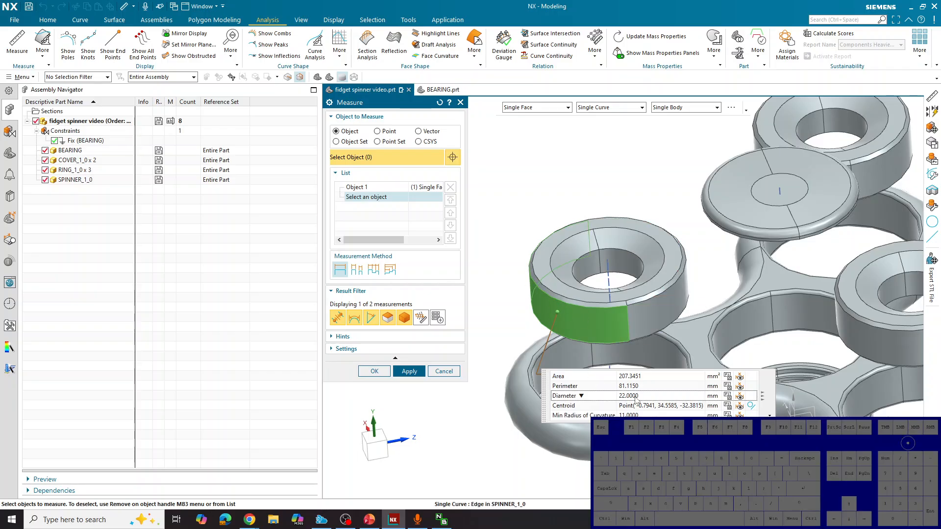
left_click(439, 103)
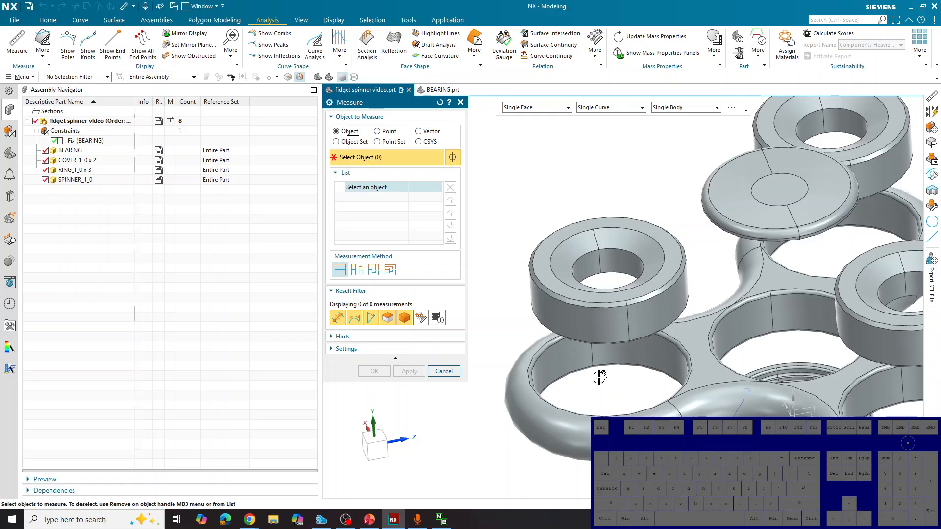
Measure the inner face of a spinner lobe hole, showing its diameter instead of radius, and clear the selection
left_click(567, 361)
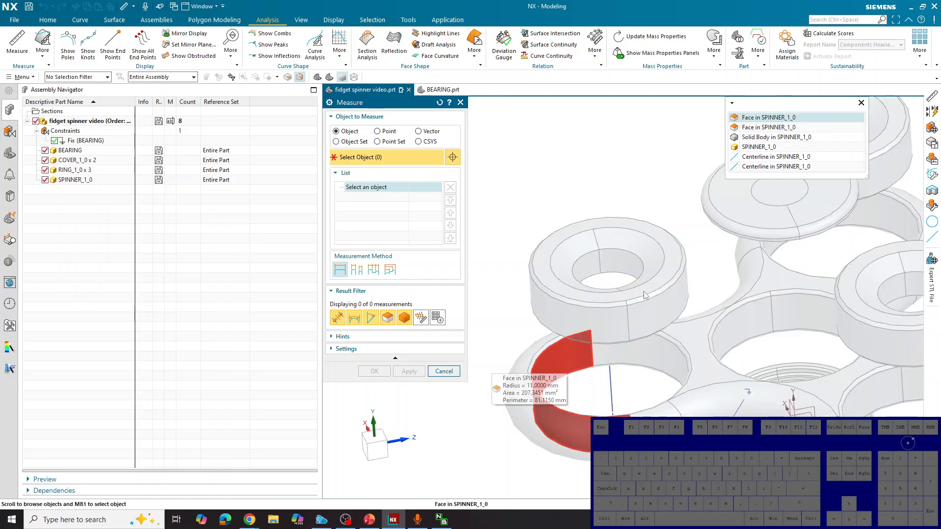
left_click(747, 117)
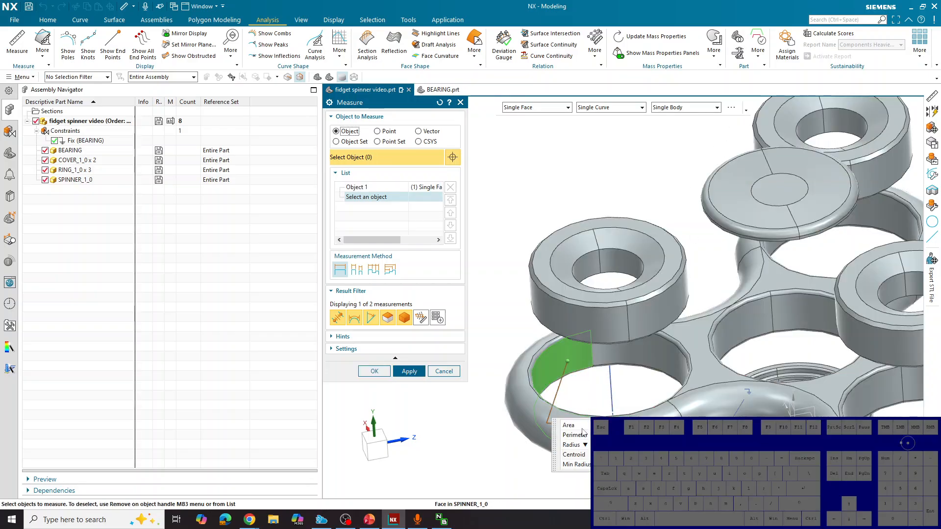
left_click(585, 444)
left_click(578, 464)
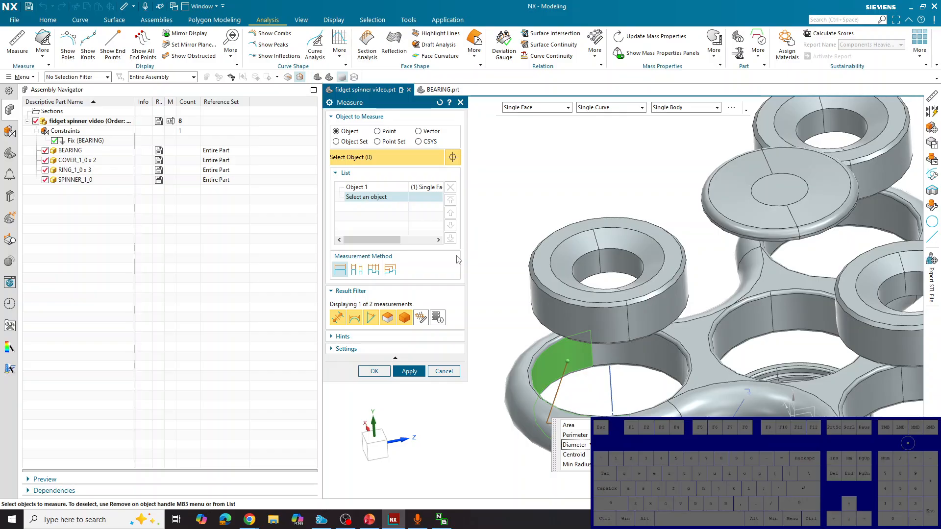
scroll(509, 223, "down", 2)
scroll(506, 221, "down", 1)
scroll(556, 229, "up", 1)
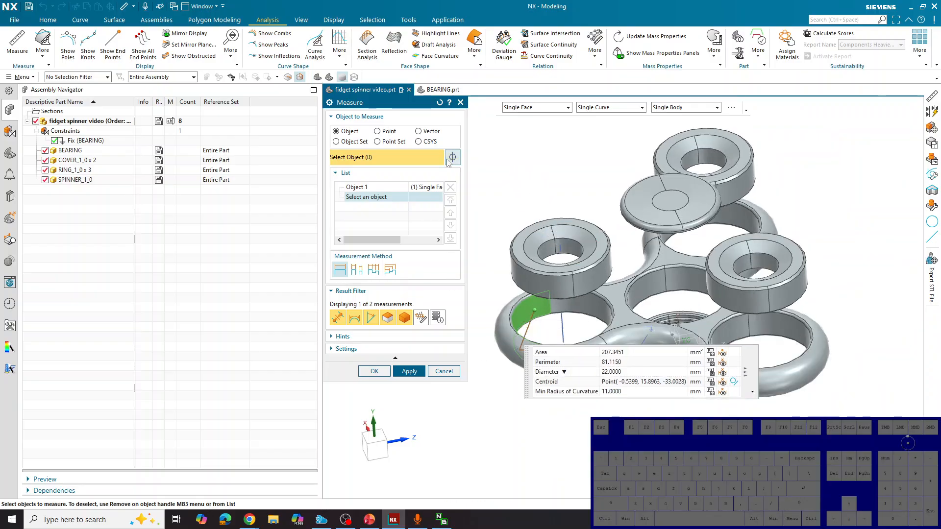
left_click(440, 102)
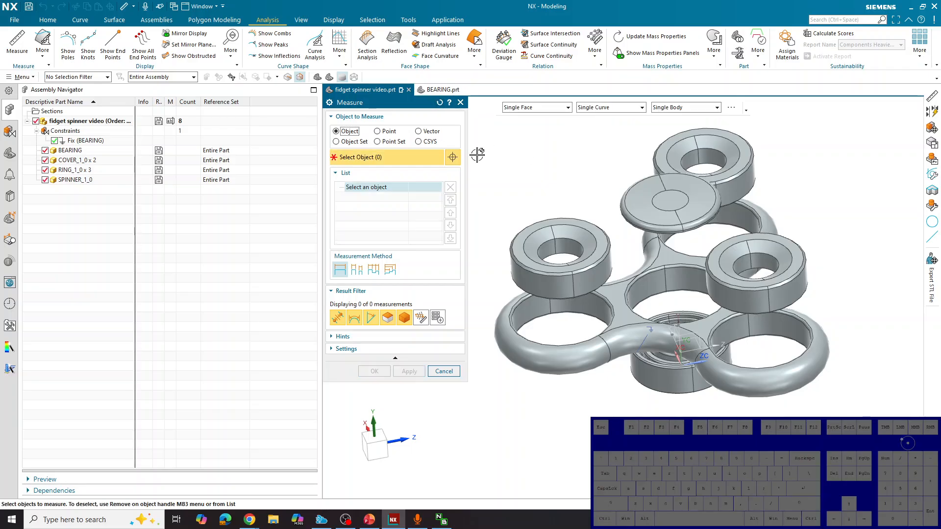
Measure the minimum distance between a ring's top and bottom faces with the angle result hidden, and clear the selection
middle_click_drag(745, 426, 746, 407)
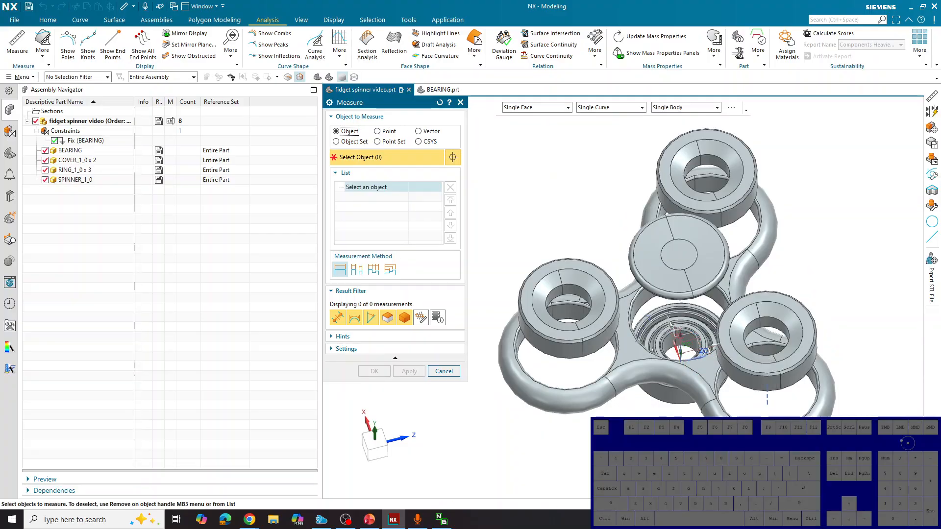
middle_click_drag(589, 431, 607, 311)
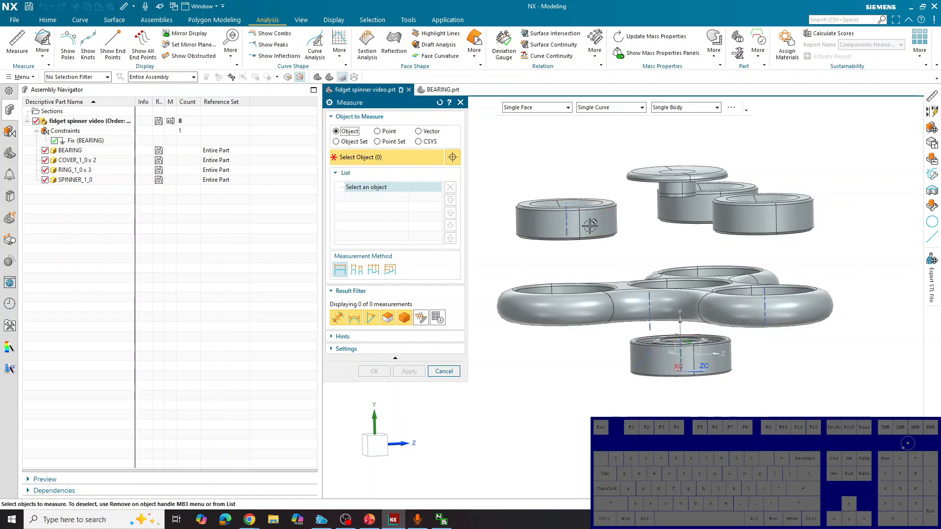
middle_click_drag(650, 233, 637, 245)
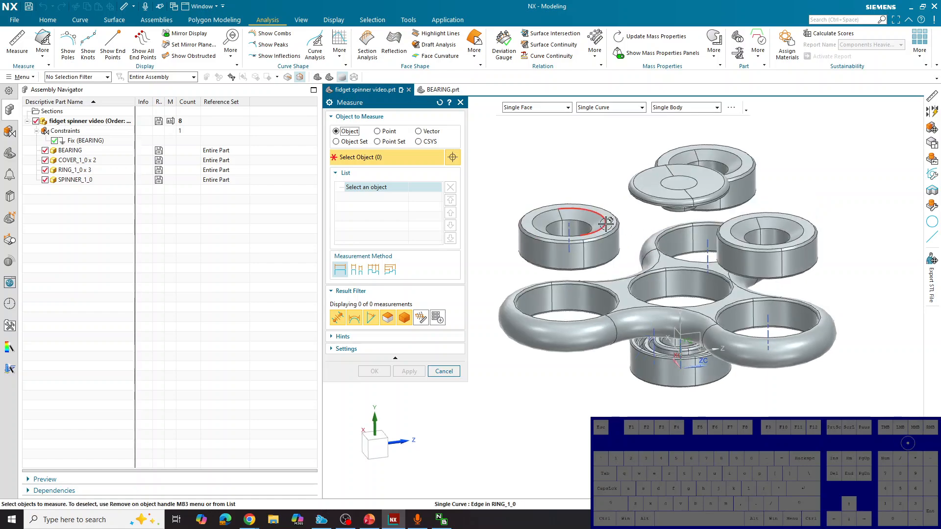
left_click(604, 222)
middle_click_drag(631, 257, 627, 236)
left_click(613, 238)
left_click(613, 238)
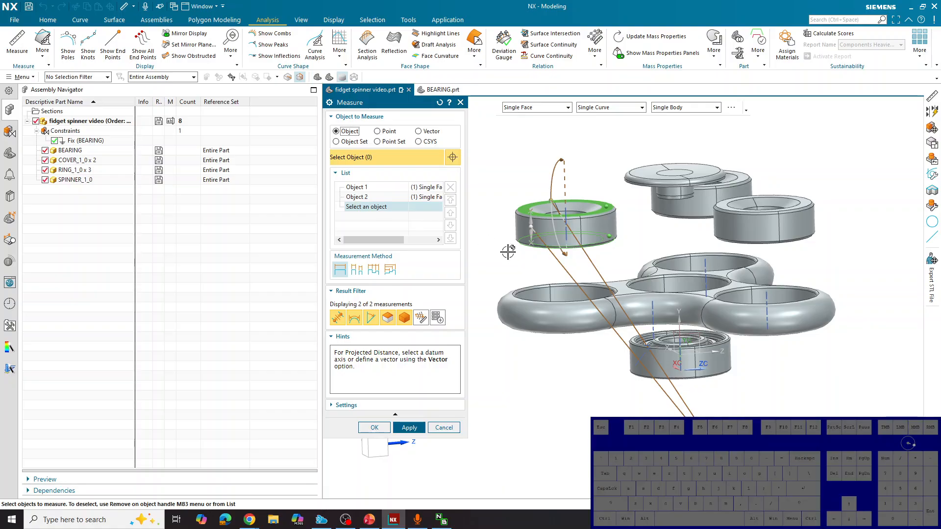
left_click_drag(725, 463, 636, 137)
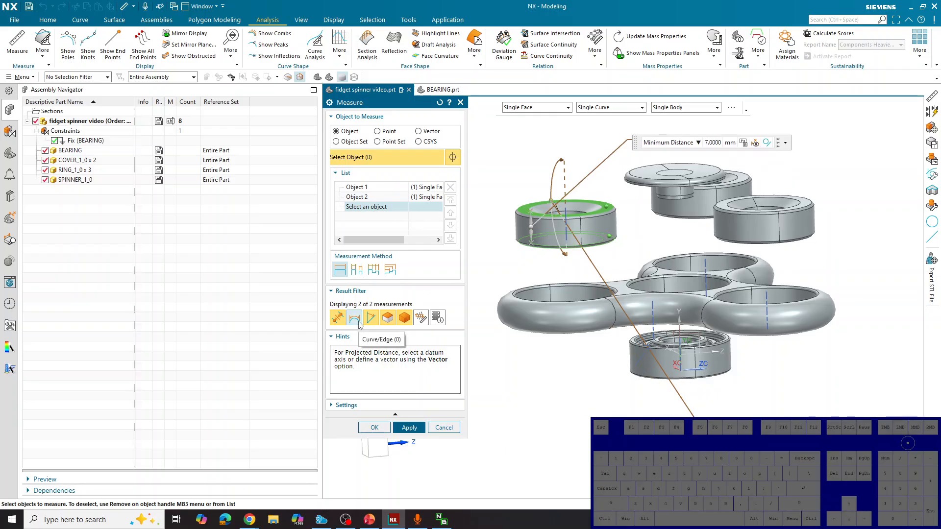
left_click(371, 319)
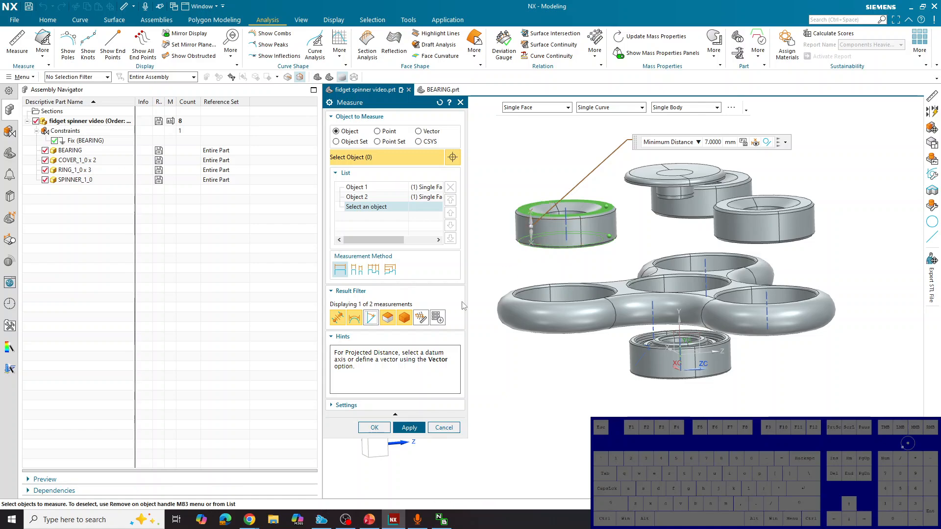
left_click(439, 103)
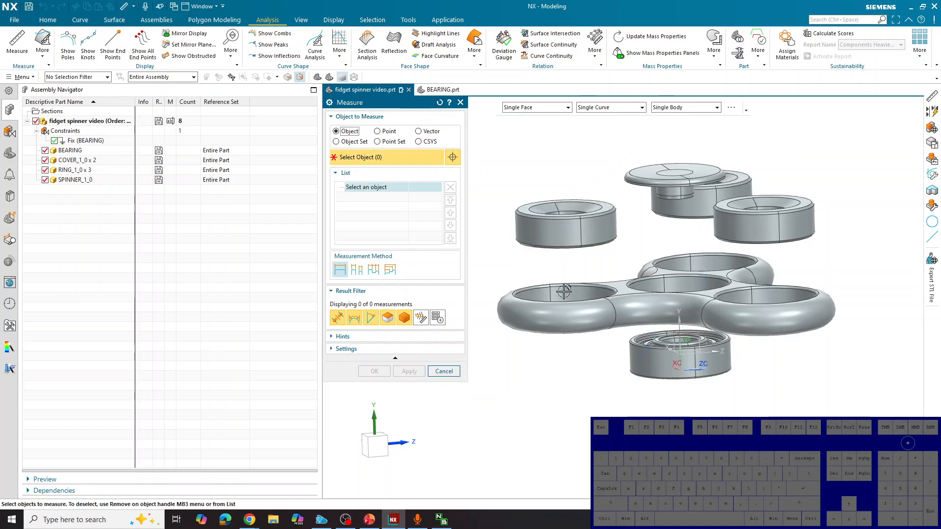
Measure the minimum distance between the spinner's upper and lower flat faces with the angle result hidden, and close the measurement
left_click(622, 286)
middle_click_drag(622, 286, 622, 317)
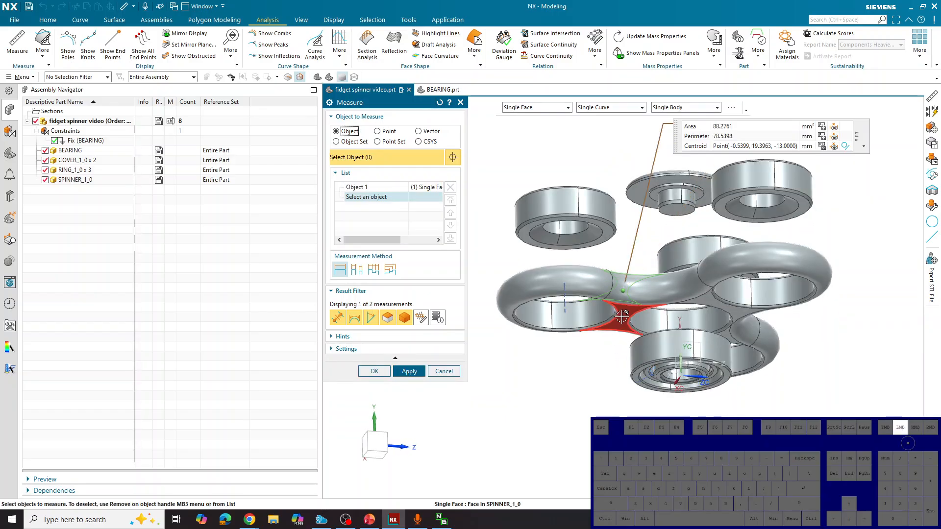
left_click(622, 317)
middle_click_drag(598, 351, 598, 377)
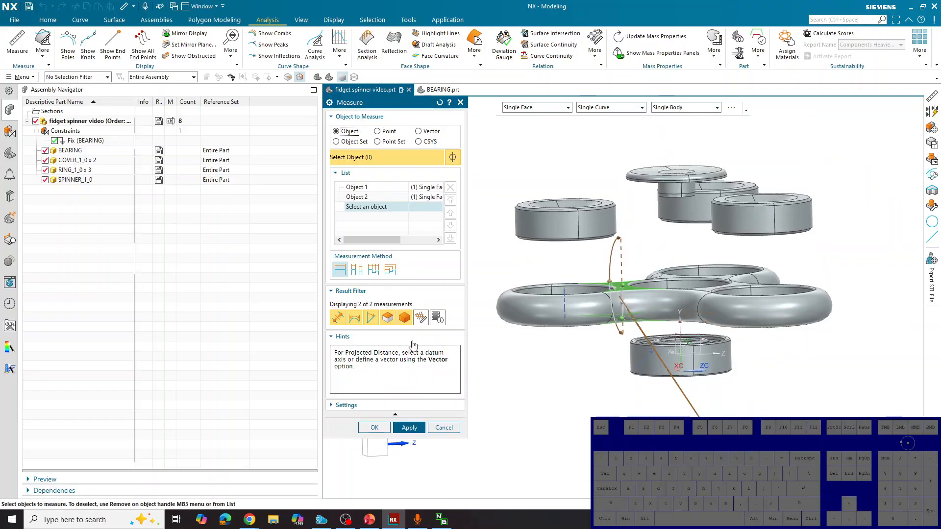
left_click(371, 326)
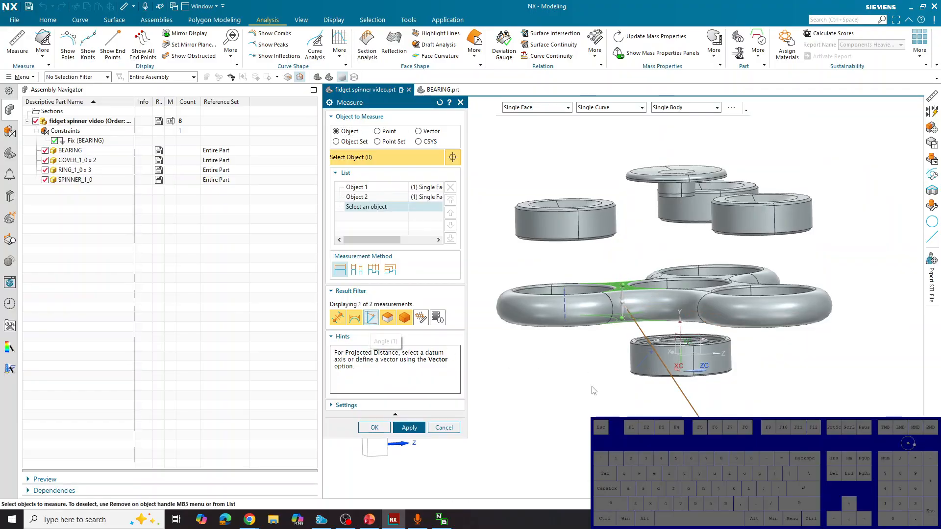
left_click_drag(698, 419, 583, 186)
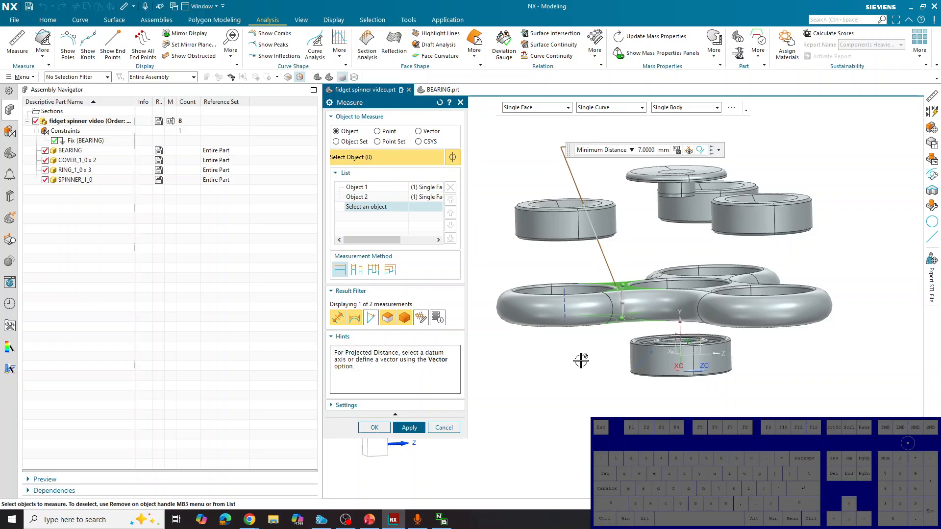
left_click(444, 428)
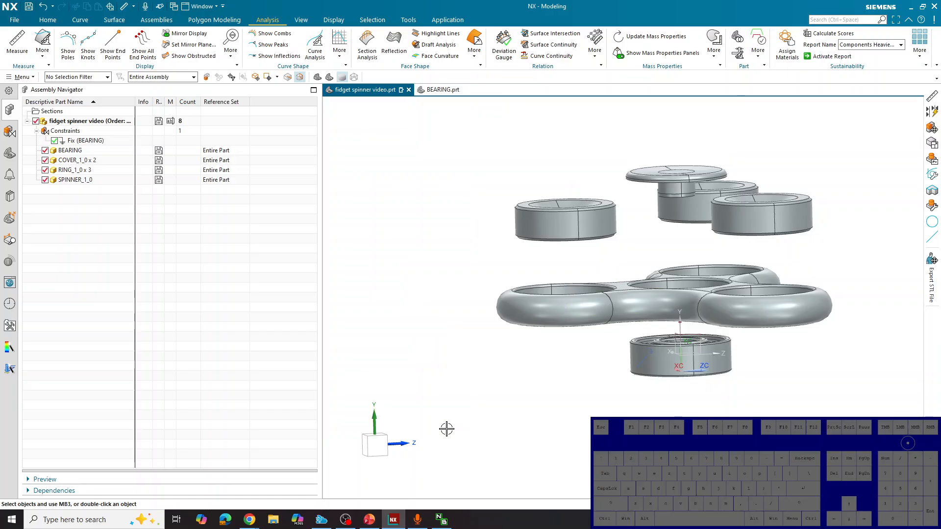
middle_click_drag(495, 418, 503, 429)
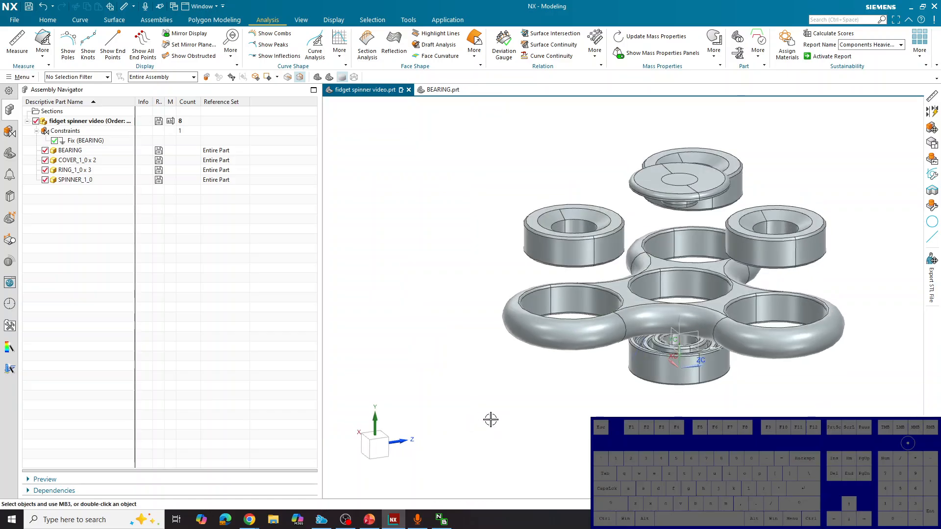
Examine the outer rounded edge of a spinner lobe up close for its display smoothness
scroll(359, 313, "down", 3)
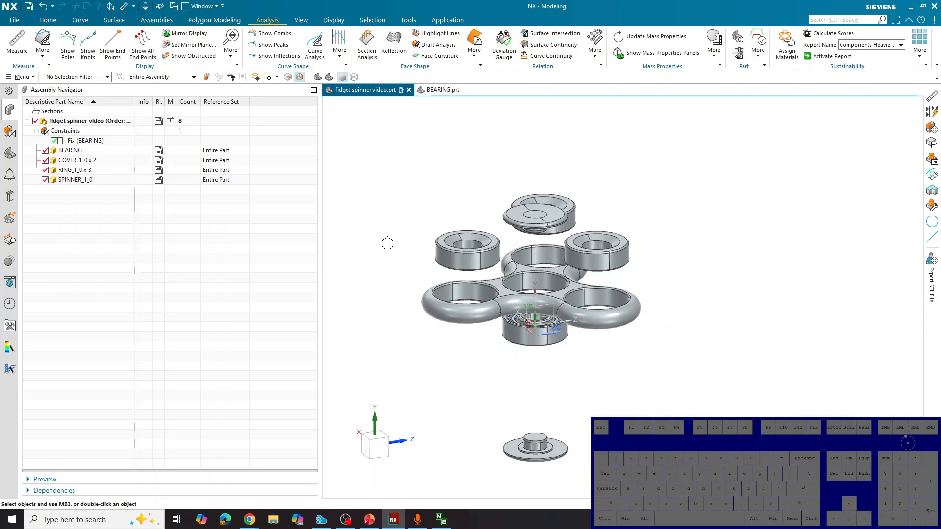
left_click_drag(368, 169, 425, 198)
scroll(647, 313, "up", 6)
scroll(633, 263, "up", 2)
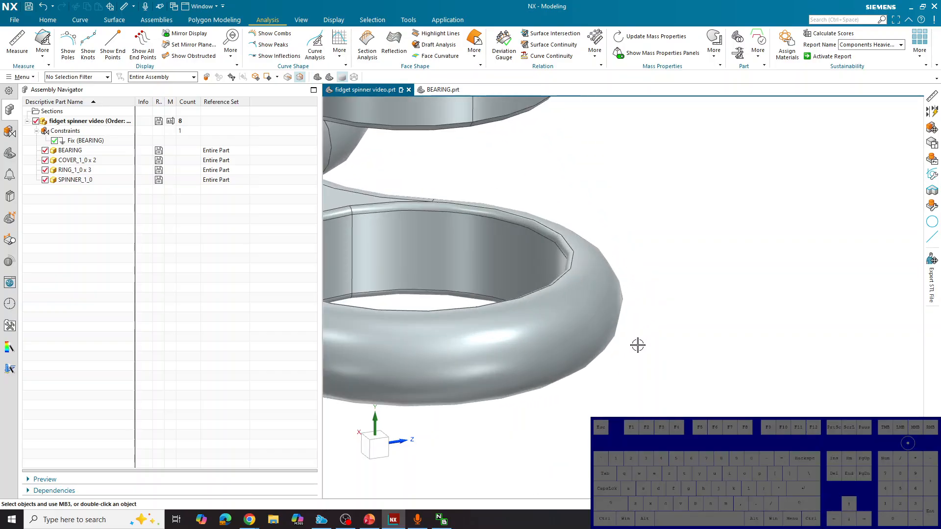
scroll(637, 328, "up", 1)
scroll(636, 327, "up", 1)
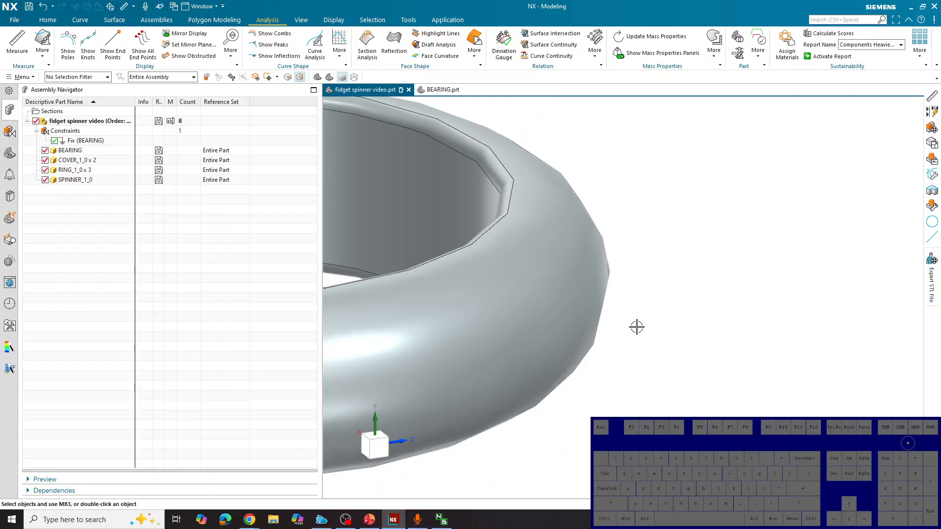
scroll(637, 326, "down", 5)
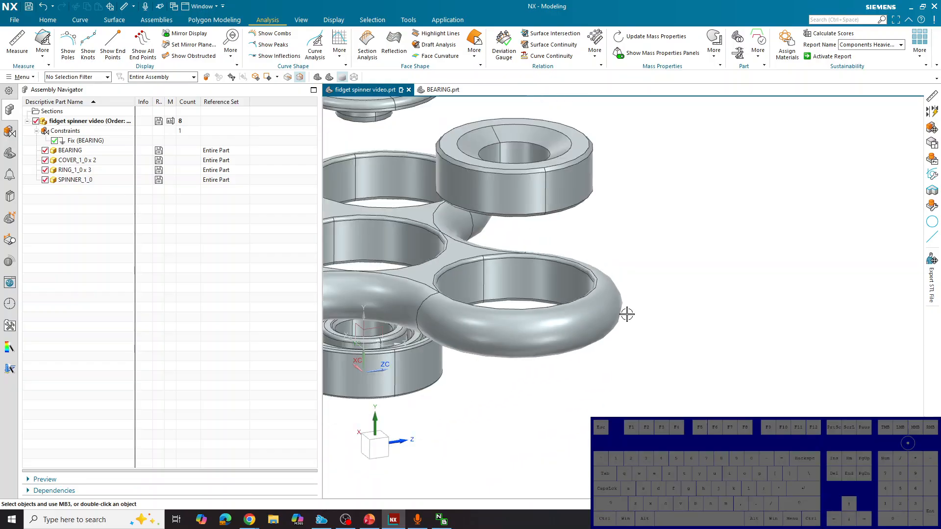
Show the exact representation of all selected assembly components, then clear the selection
left_click_drag(657, 474, 436, 227)
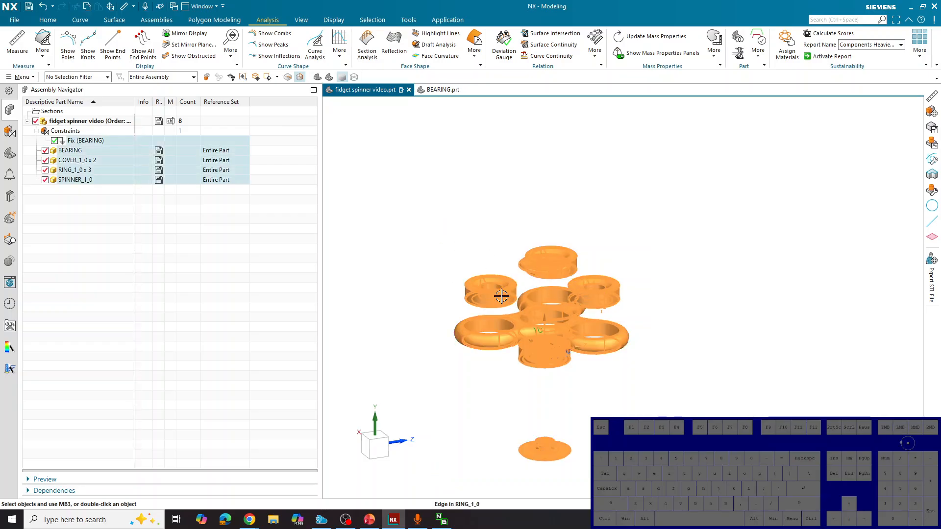
right_click(100, 178)
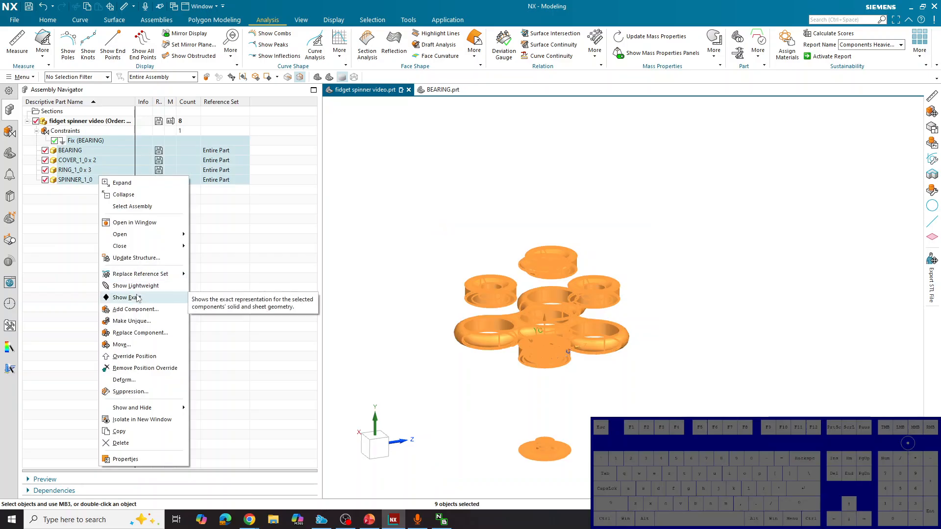
left_click(126, 298)
key("Escape")
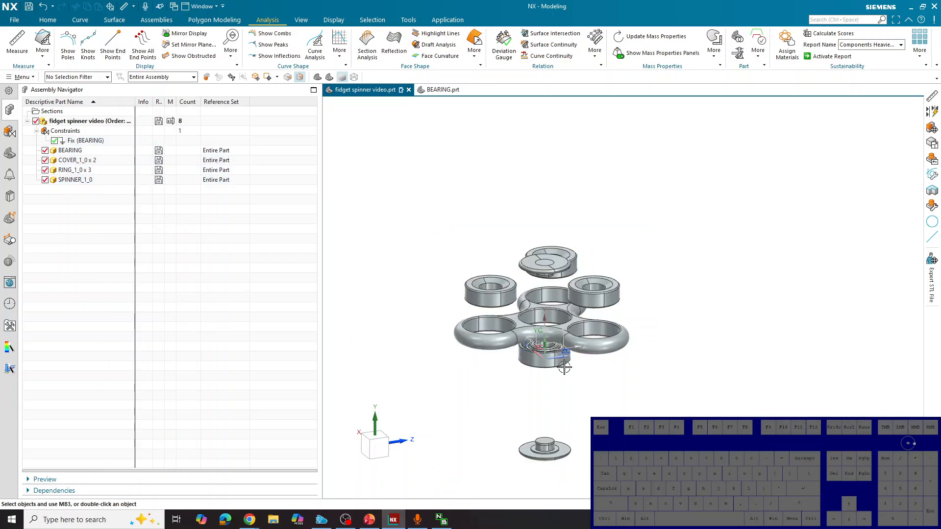
Inspect the spinner lobe's curved edge up close in the exact representation, then return to the whole assembly
scroll(629, 338, "up", 5)
scroll(629, 338, "up", 6)
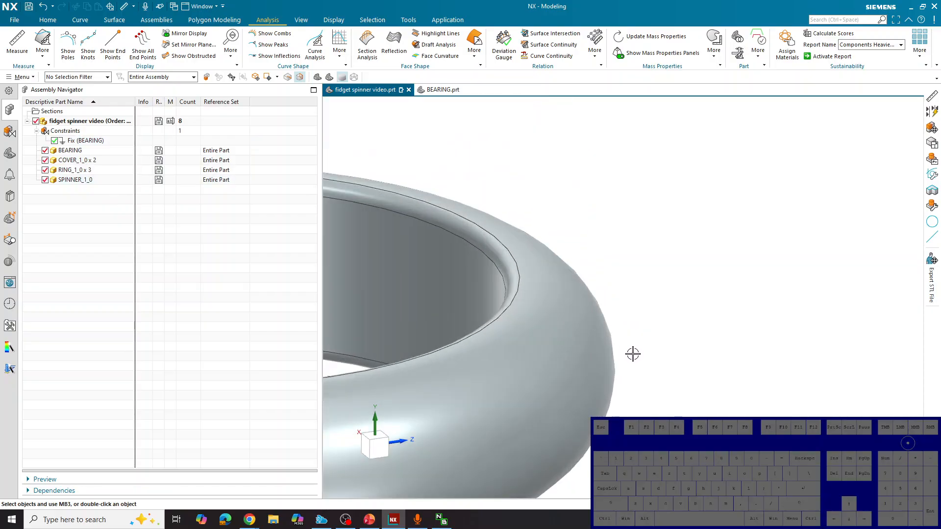
scroll(632, 353, "up", 2)
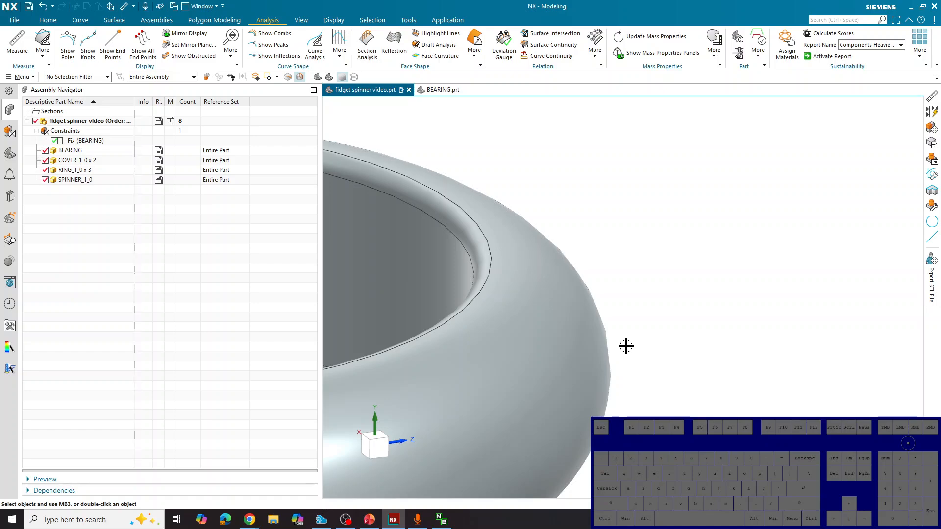
scroll(626, 346, "up", 3)
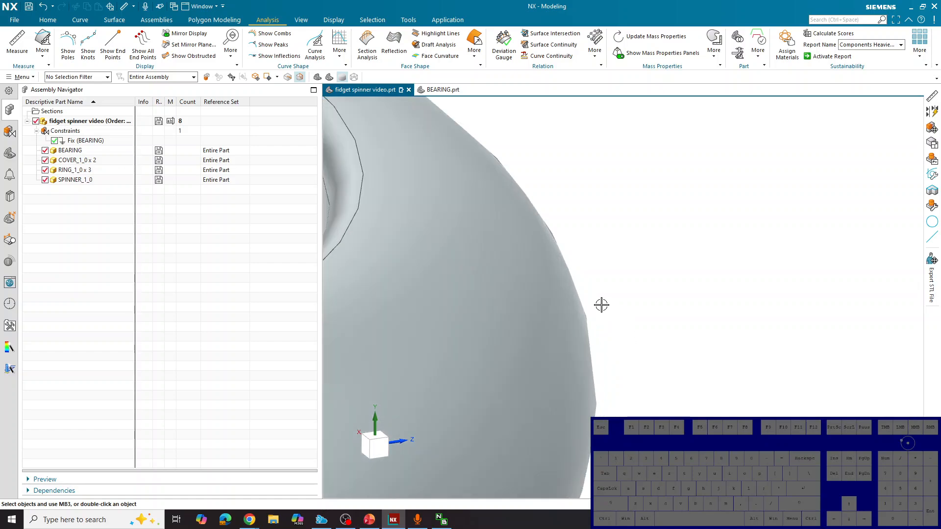
scroll(603, 306, "up", 2)
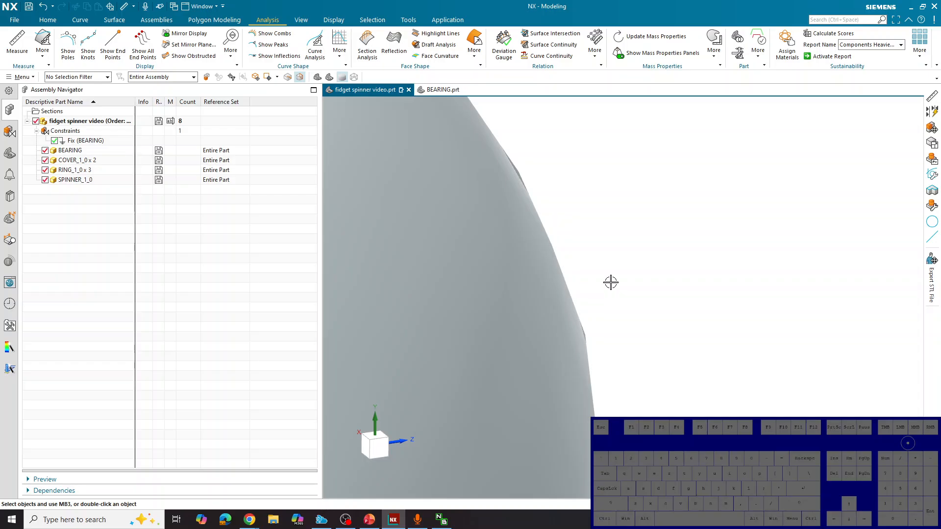
scroll(611, 282, "down", 10)
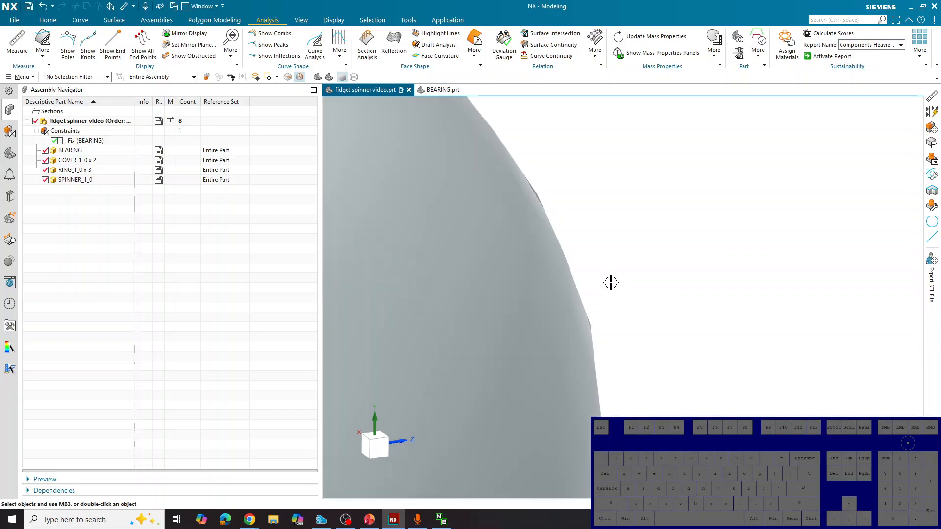
scroll(660, 271, "down", 5)
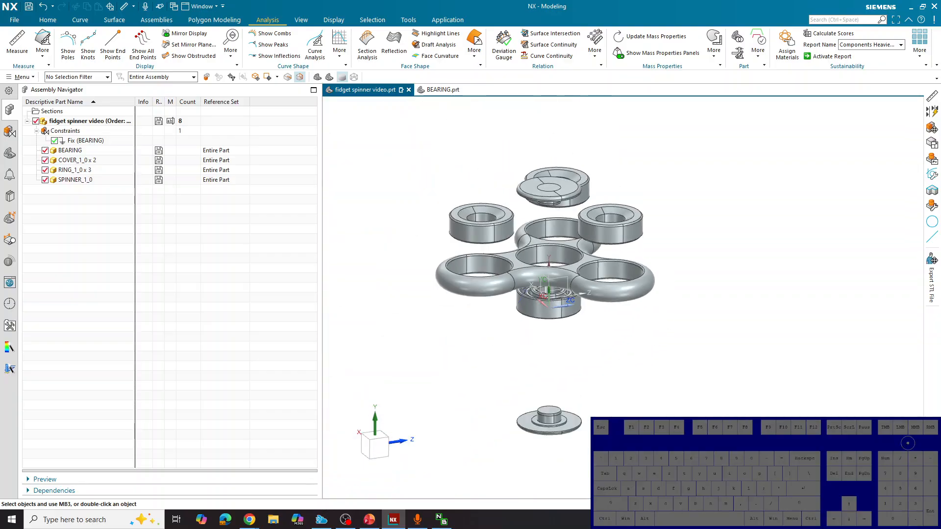
Switch all assembly components to the lightweight representation and clear the selection
left_click_drag(728, 476, 412, 142)
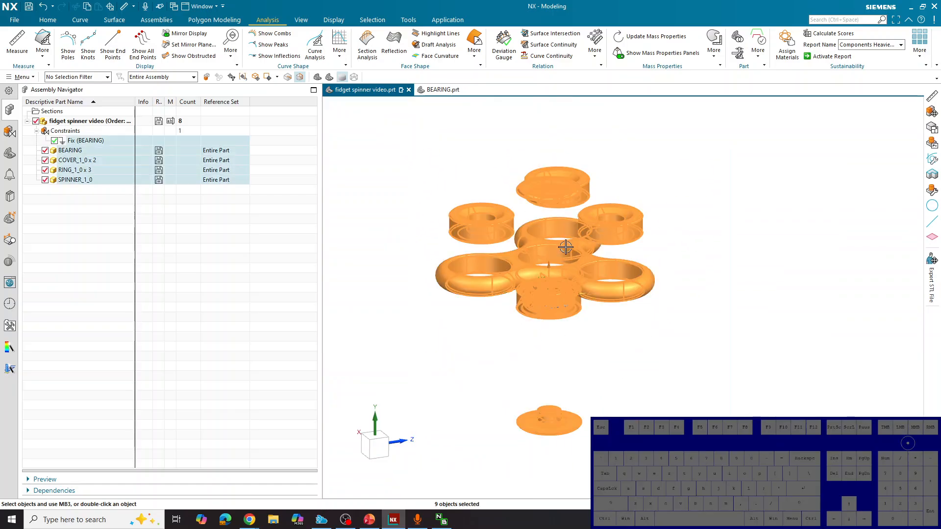
right_click(122, 179)
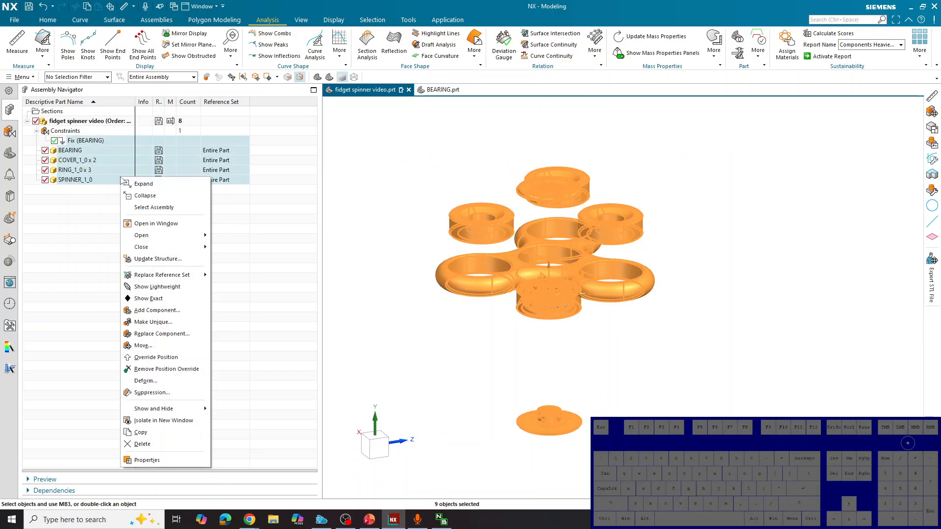
left_click(155, 289)
left_click(476, 325)
Check the lightweight display of the spinner lobe and the bearing up close, then return to the whole assembly
scroll(645, 336, "up", 6)
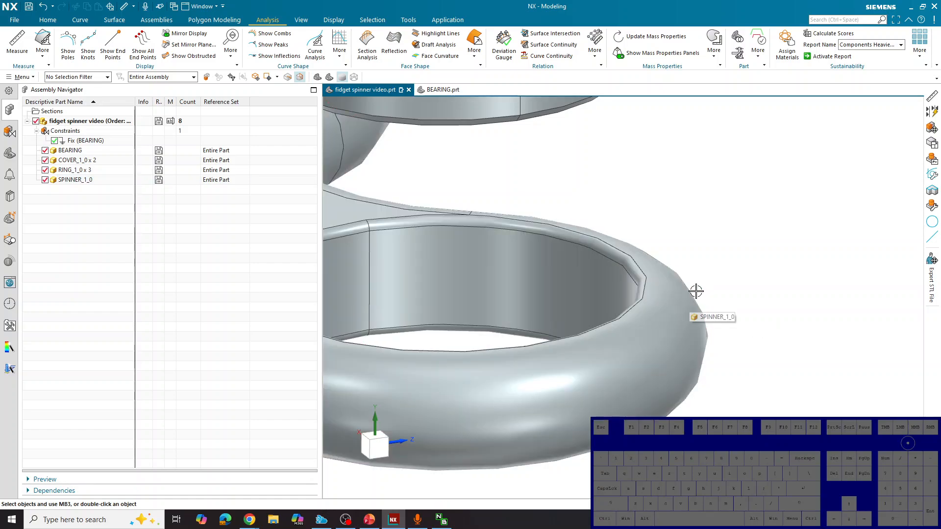
scroll(729, 261, "down", 8)
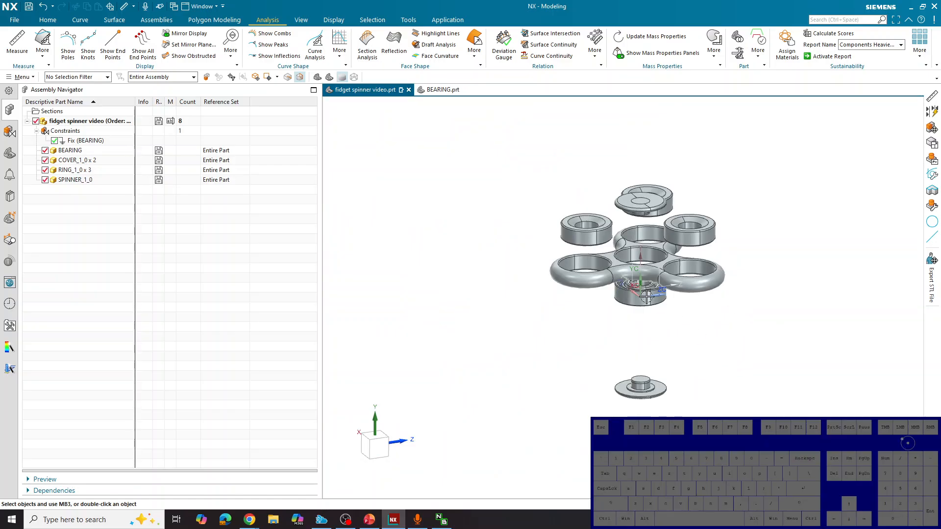
scroll(657, 311, "up", 10)
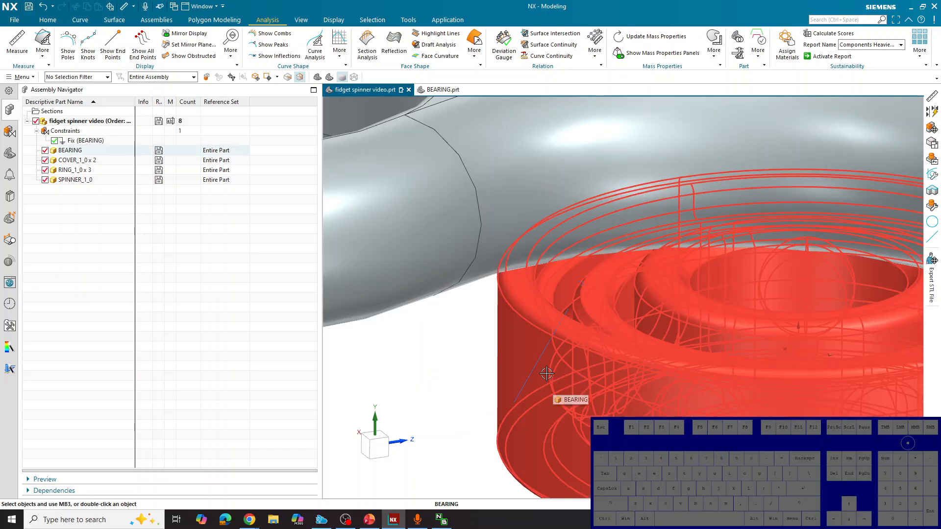
scroll(547, 374, "down", 6)
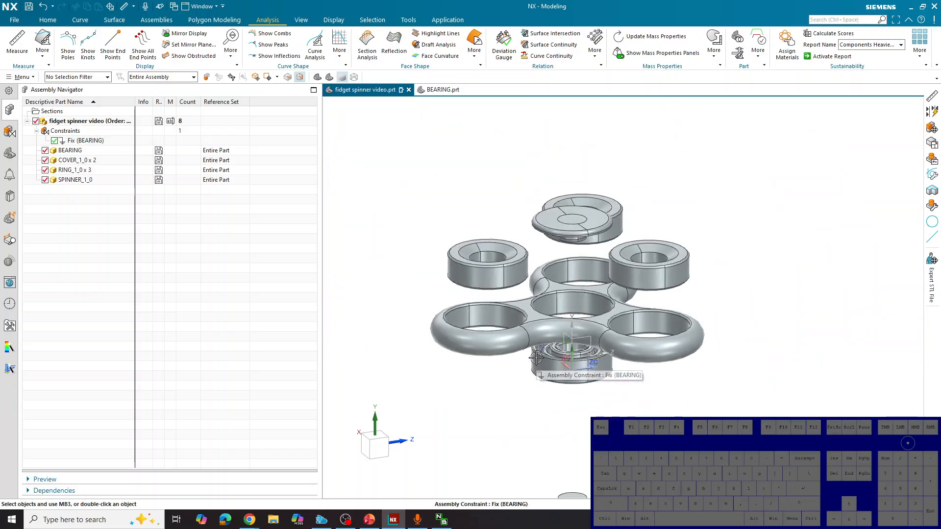
scroll(552, 342, "down", 2)
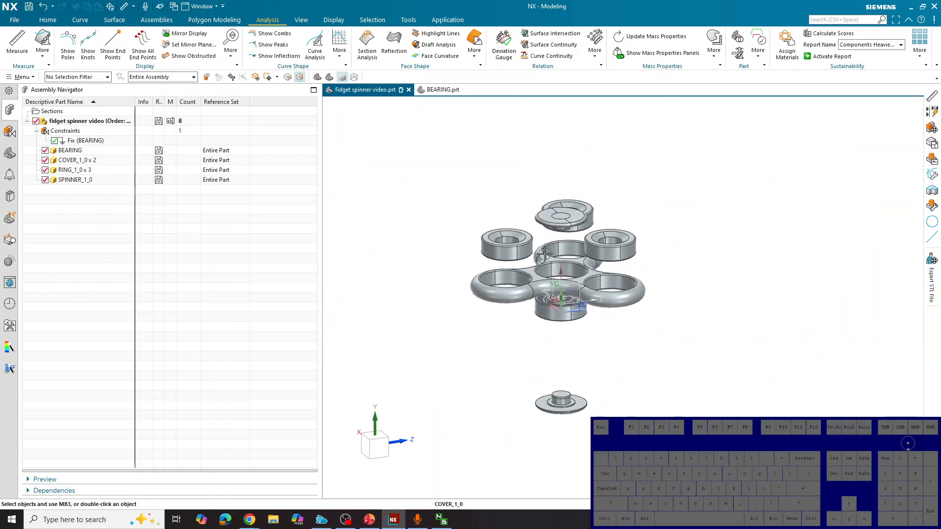
scroll(552, 342, "up", 1)
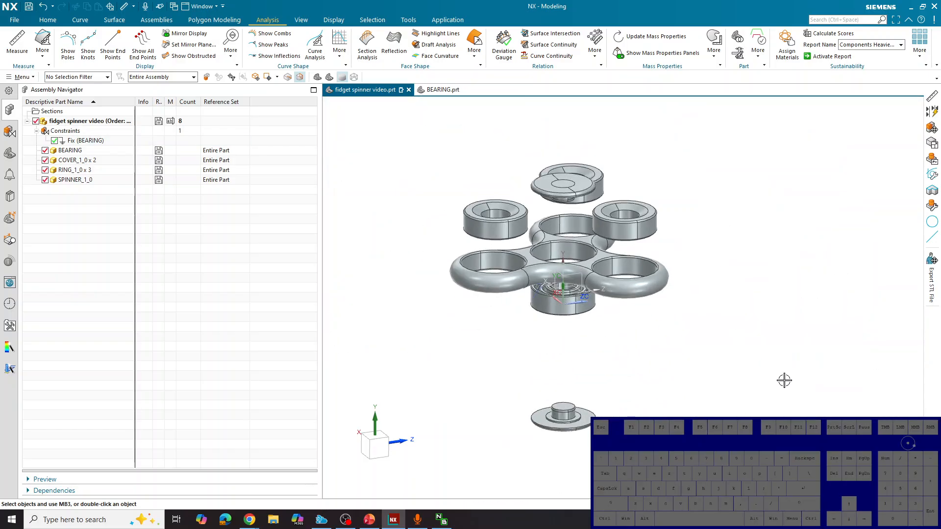